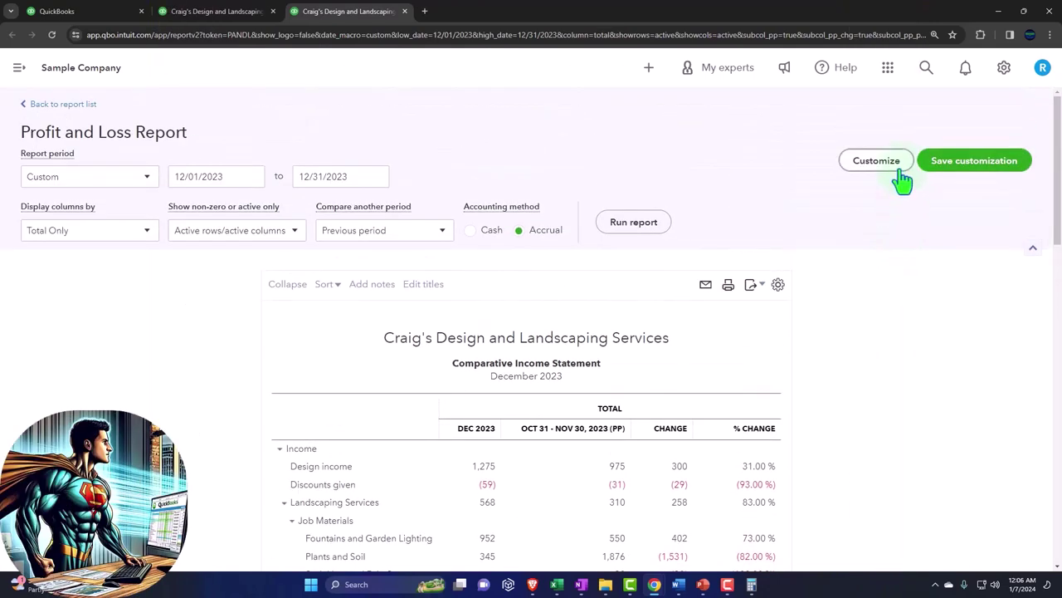
# Save the customized report into a newly created 'Month End Reports' report group
pyautogui.click(942, 163)
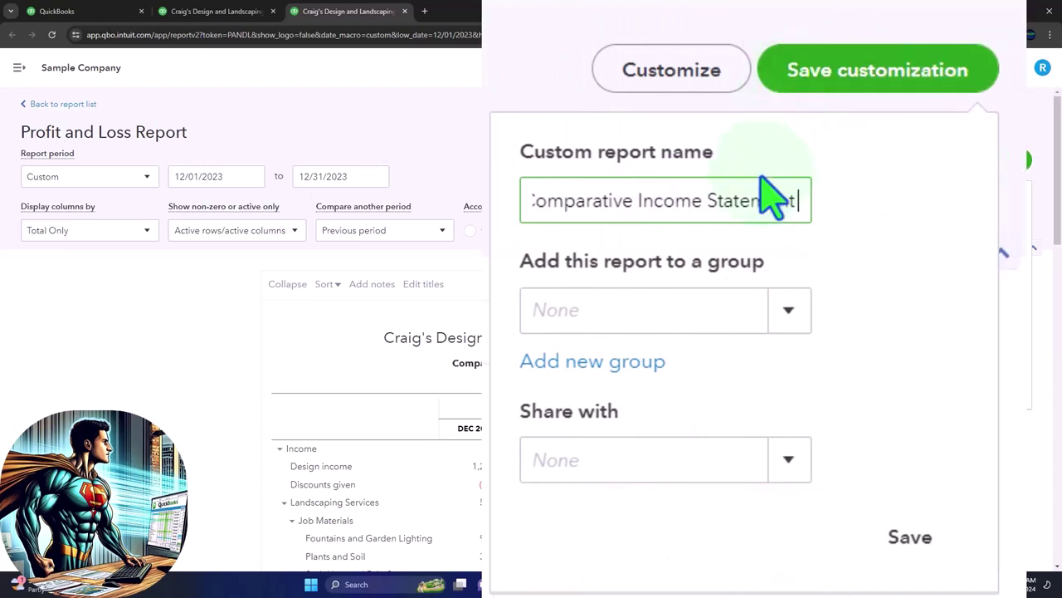
pyautogui.click(644, 361)
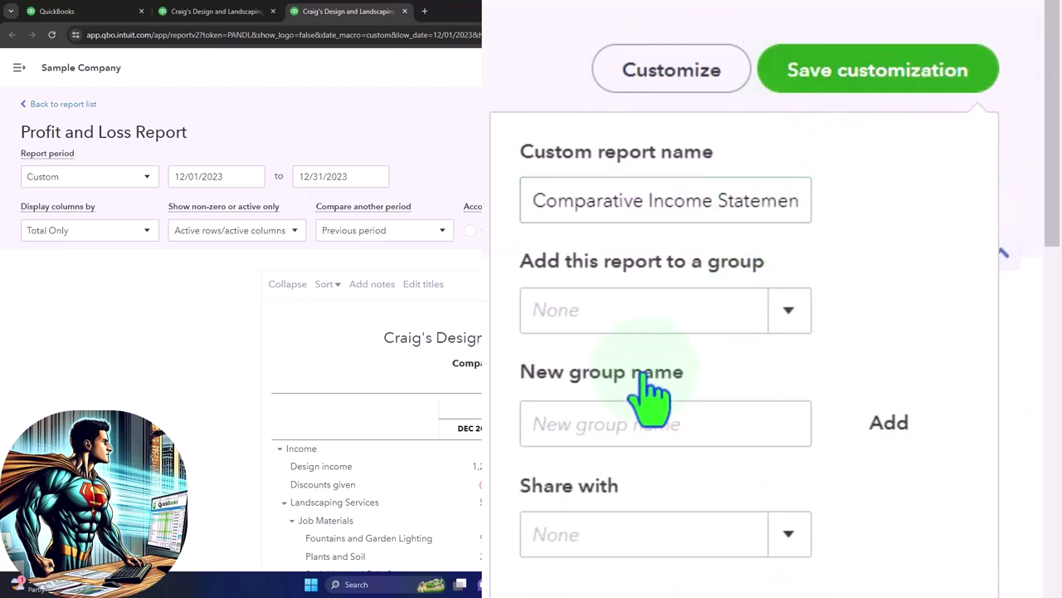
pyautogui.click(610, 411)
pyautogui.write('Month ')
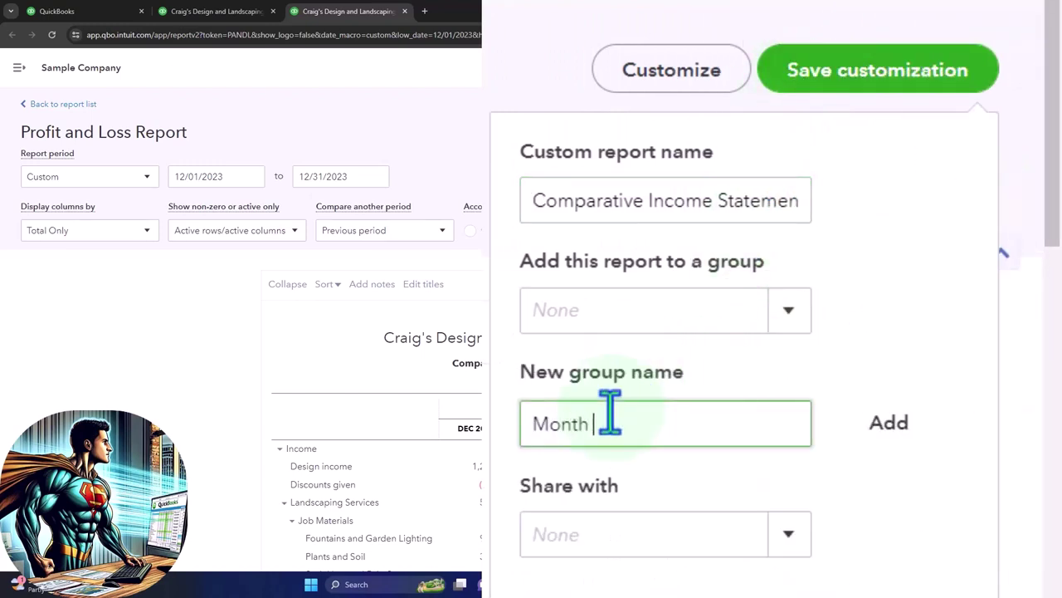
pyautogui.write('End Reporsts')
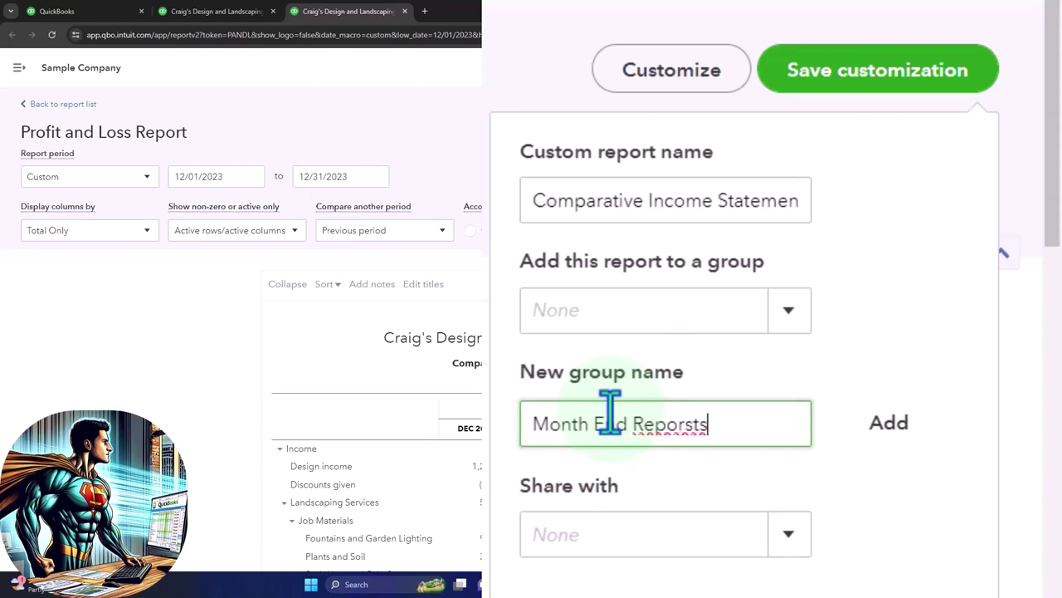
pyautogui.press('BackSpace')
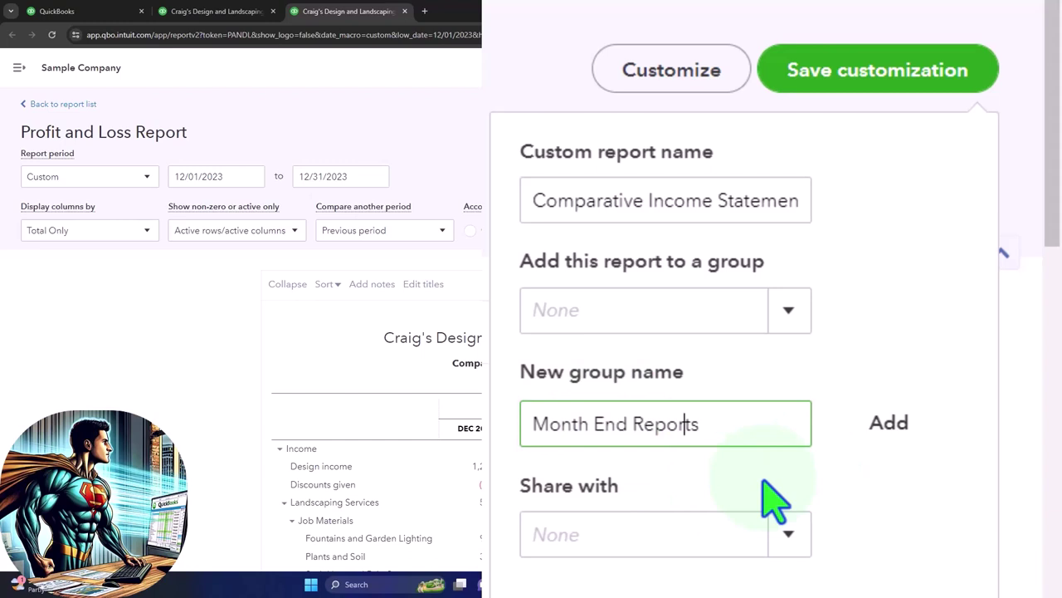
pyautogui.click(889, 427)
pyautogui.click(789, 320)
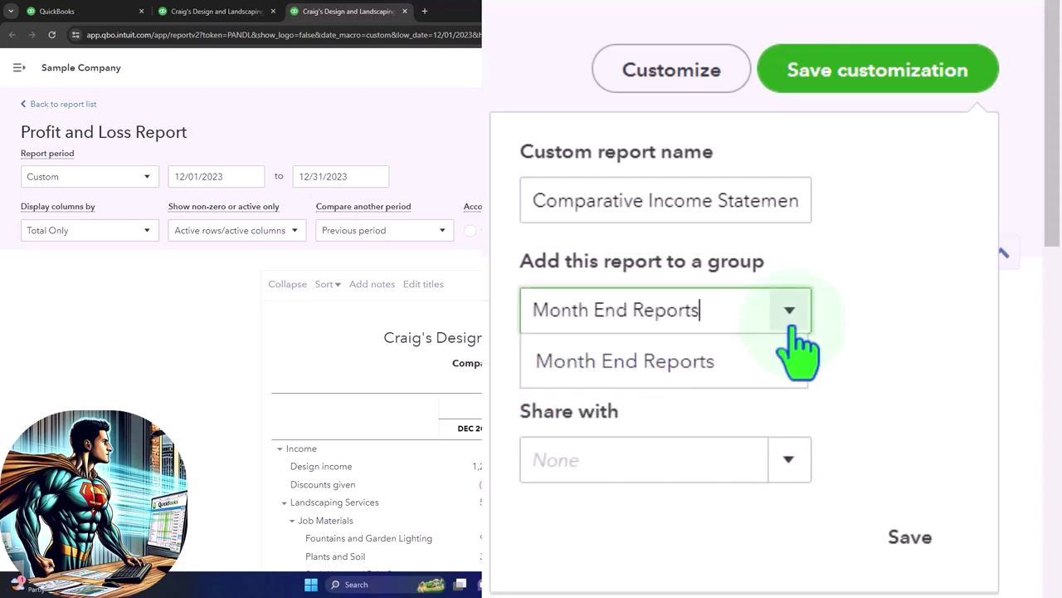
pyautogui.click(911, 541)
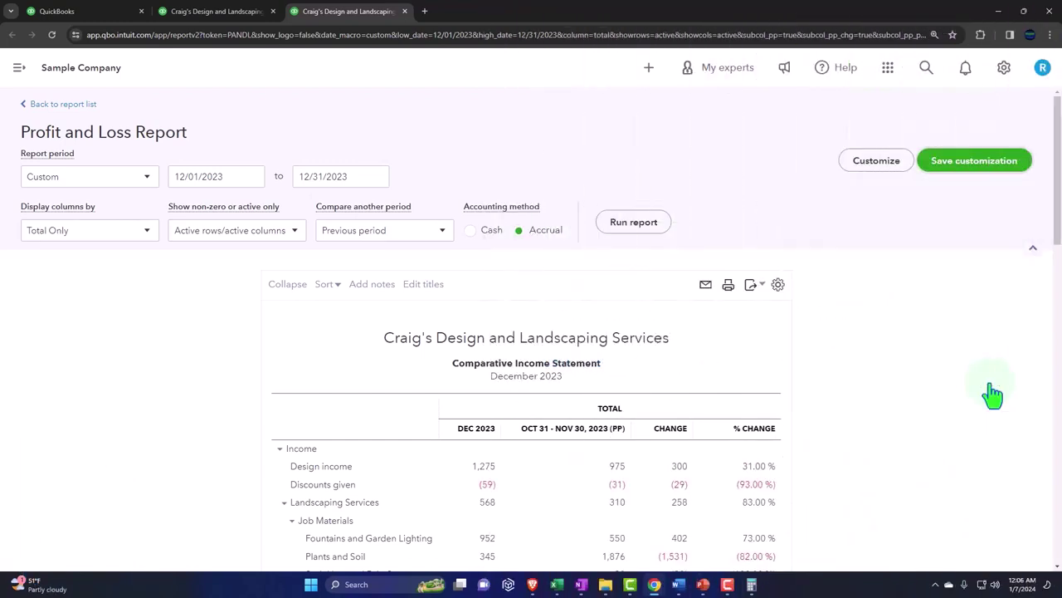
pyautogui.scroll(-3, 825, 375)
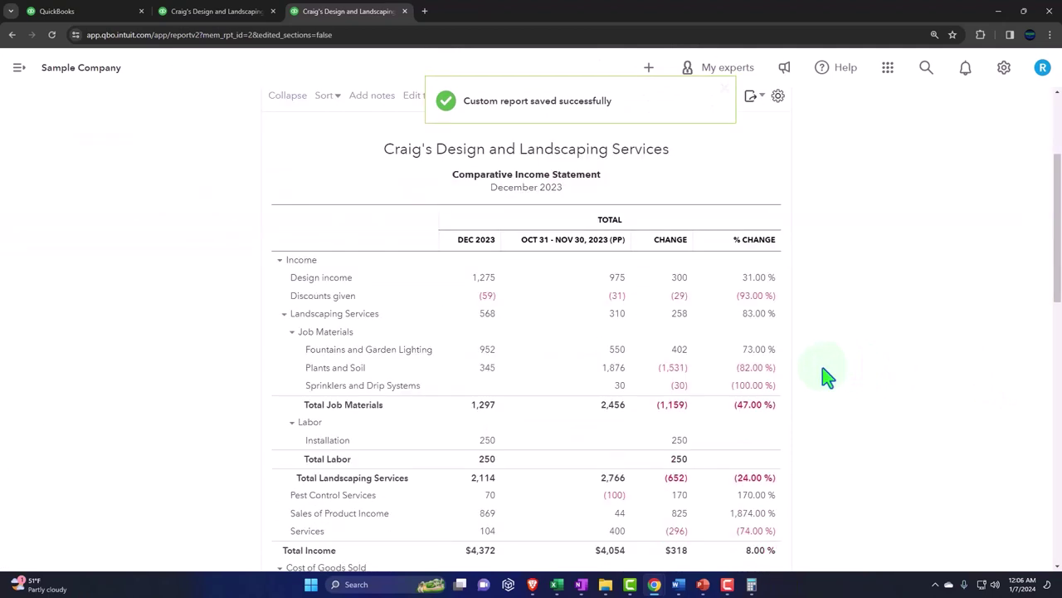
pyautogui.click(110, 19)
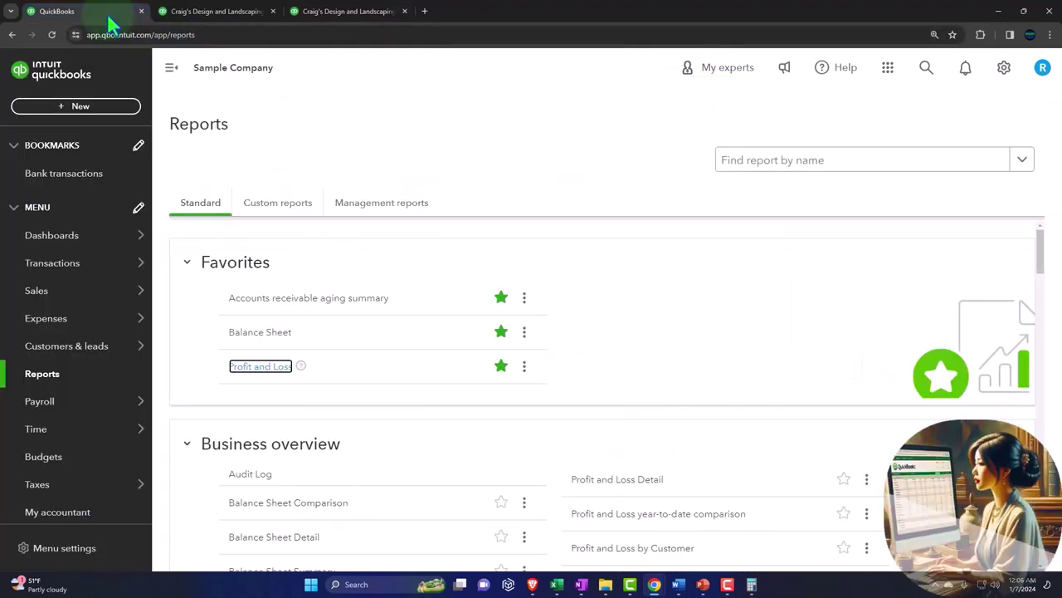
pyautogui.click(282, 208)
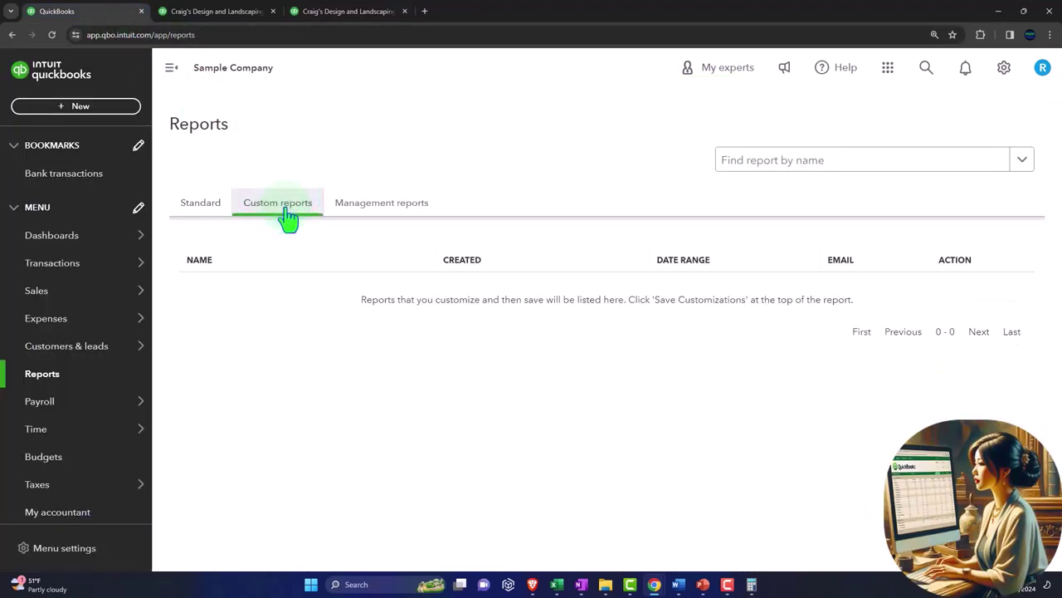
pyautogui.click(51, 35)
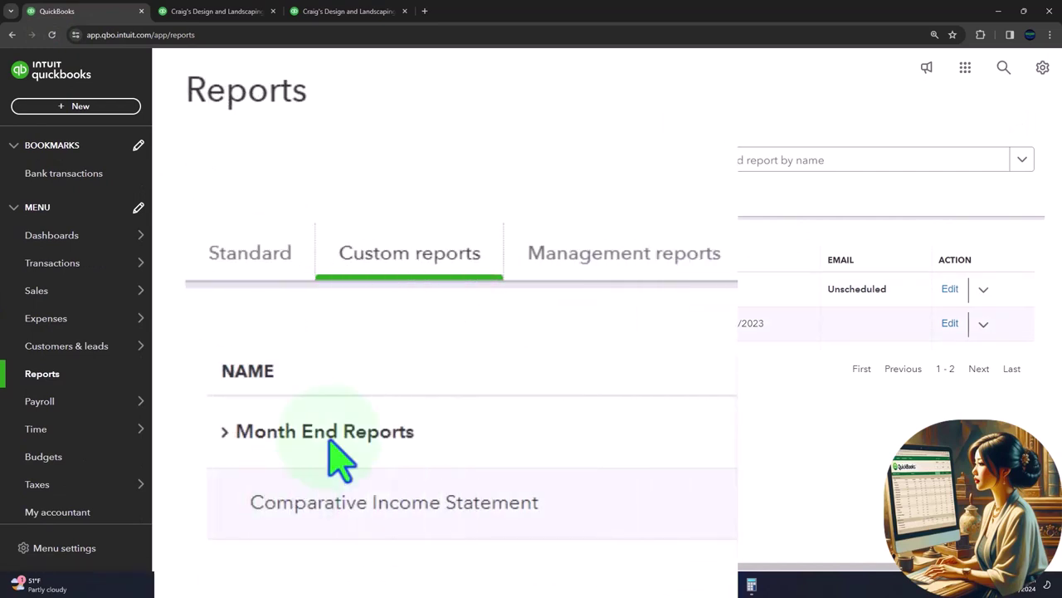
pyautogui.click(350, 13)
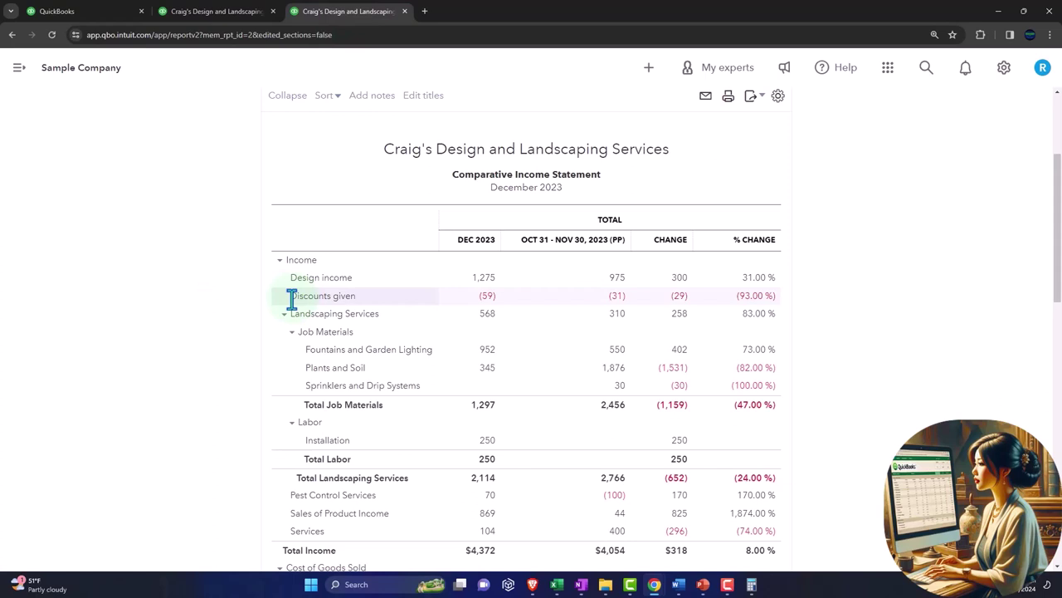
# Change the start date to 10/01/2023 and rerun the report against July–September 2023
pyautogui.scroll(3, 293, 300)
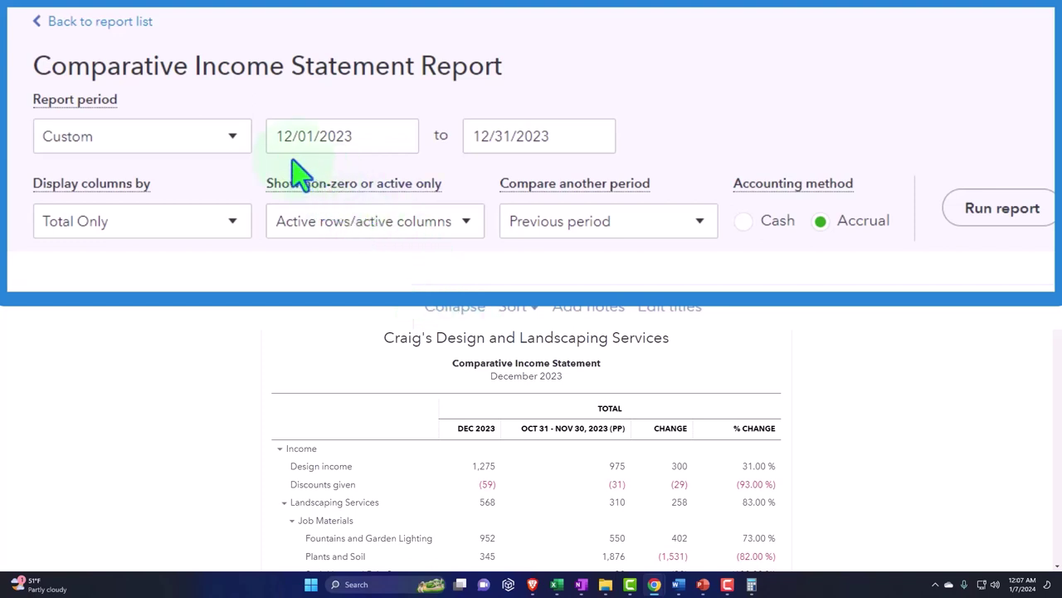
pyautogui.click(355, 137)
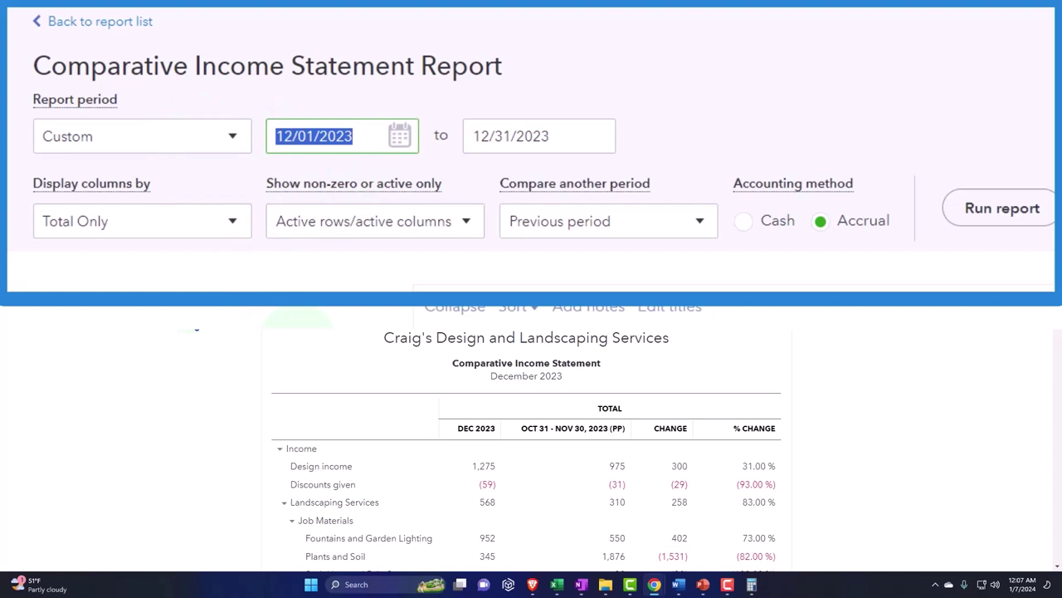
pyautogui.write('100123')
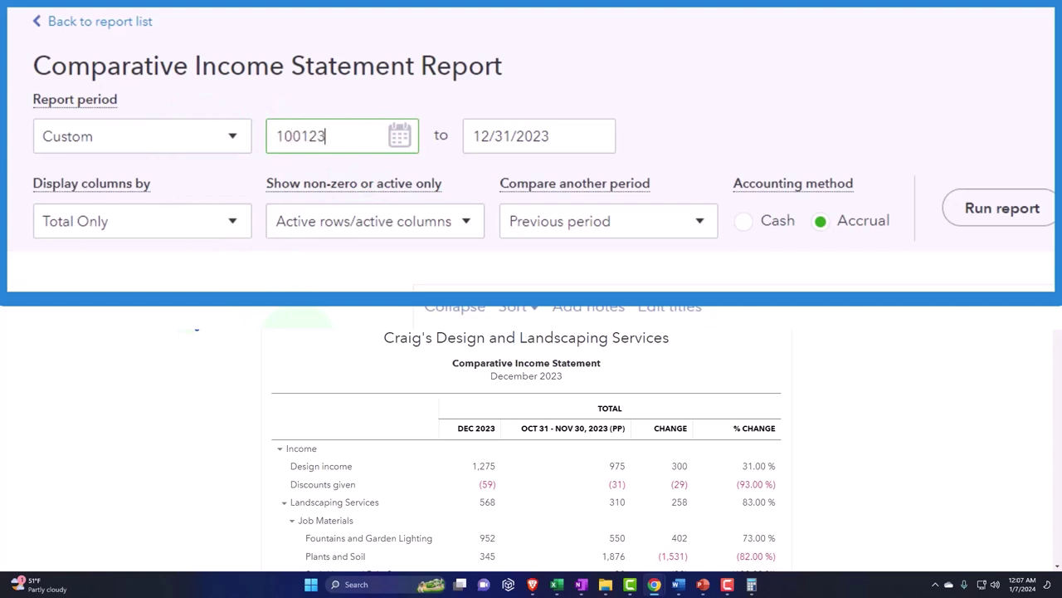
pyautogui.press('Tab')
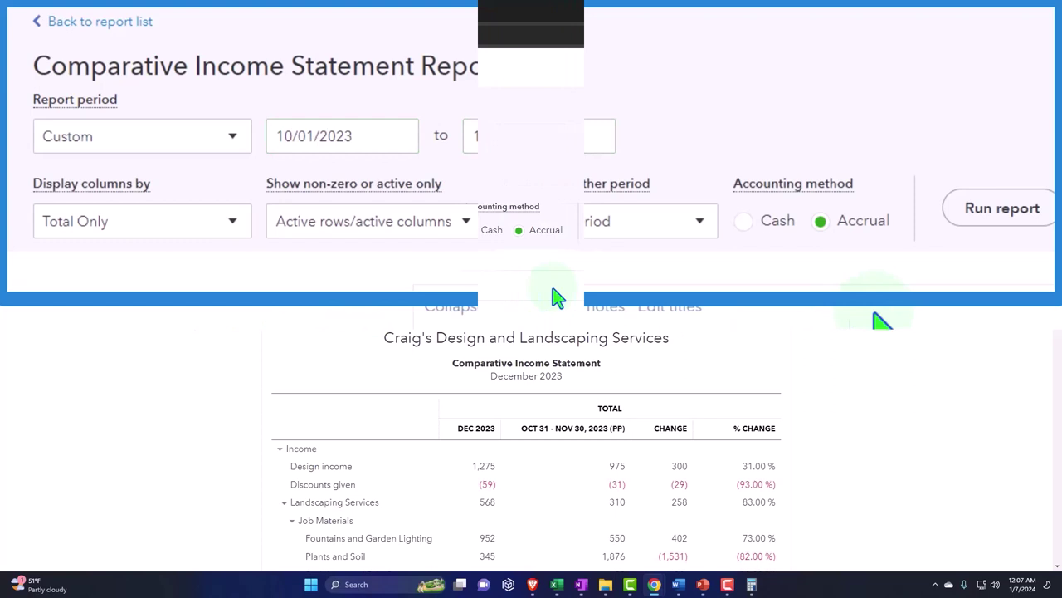
pyautogui.click(992, 217)
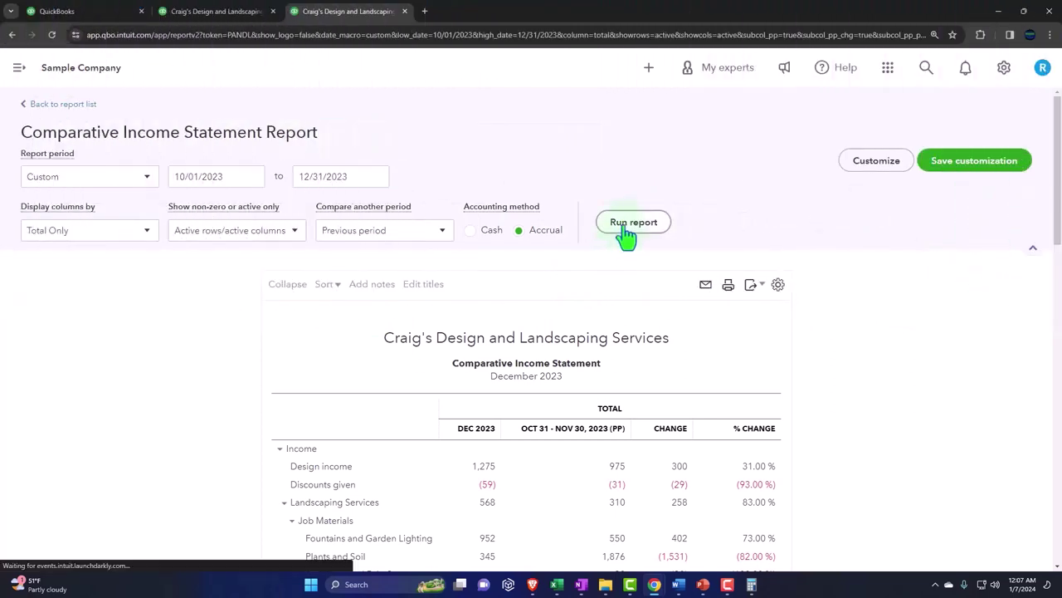
pyautogui.scroll(-2, 627, 237)
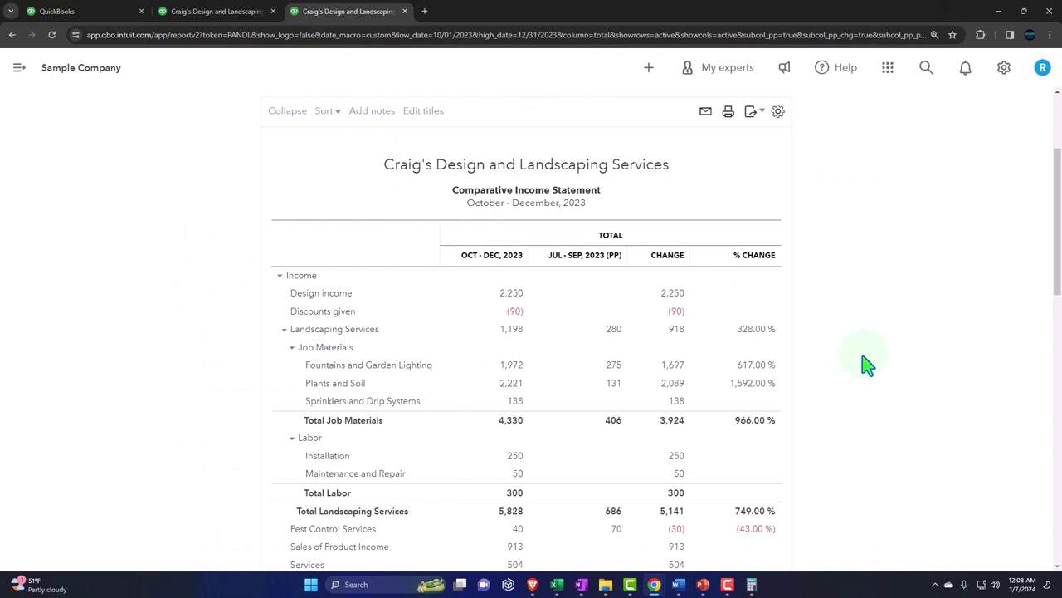
# Set the start date to 01/01/2023 and rerun the report against all of 2022
pyautogui.click(863, 365)
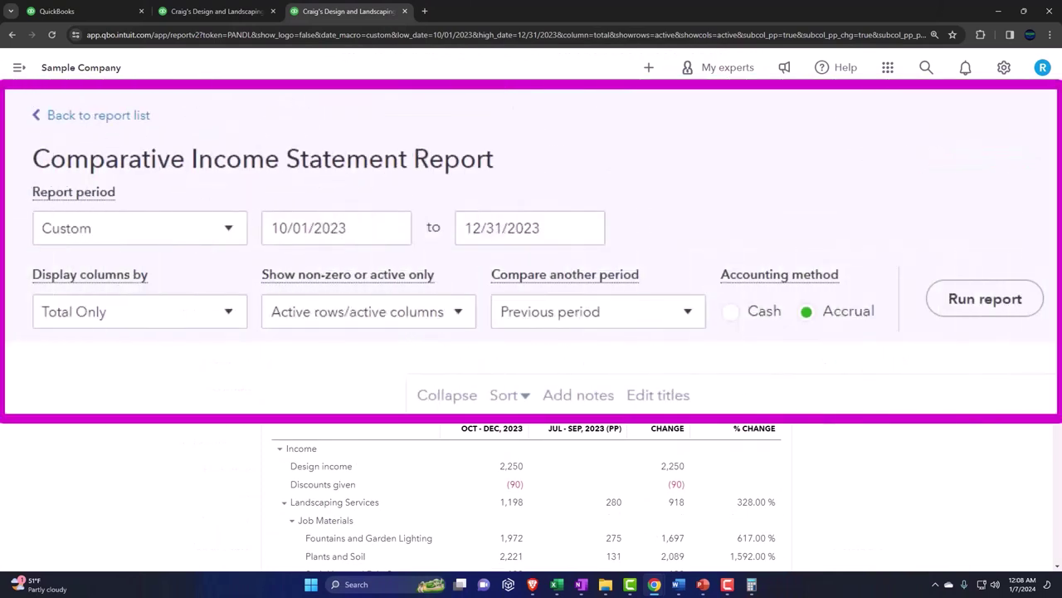
pyautogui.click(367, 225)
pyautogui.write('0')
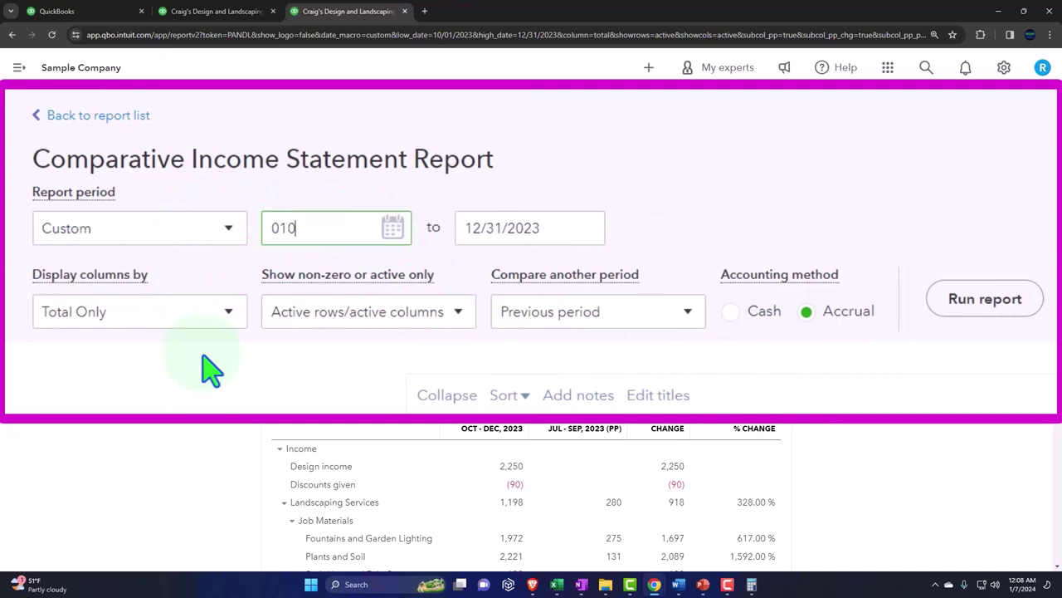
pyautogui.write('1/01/2023')
pyautogui.press('Tab')
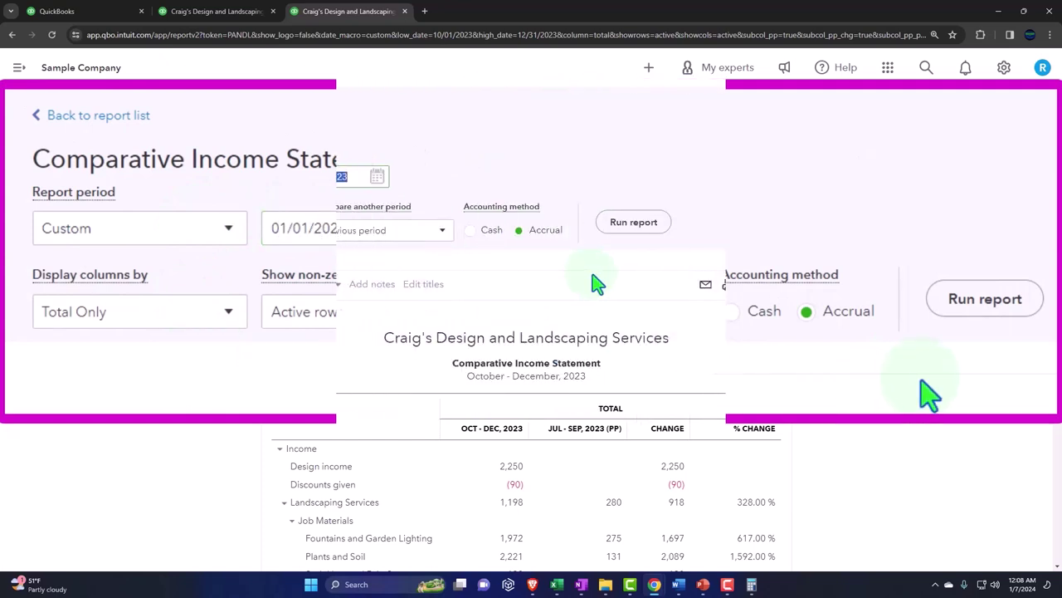
pyautogui.click(633, 222)
pyautogui.scroll(-3, 738, 308)
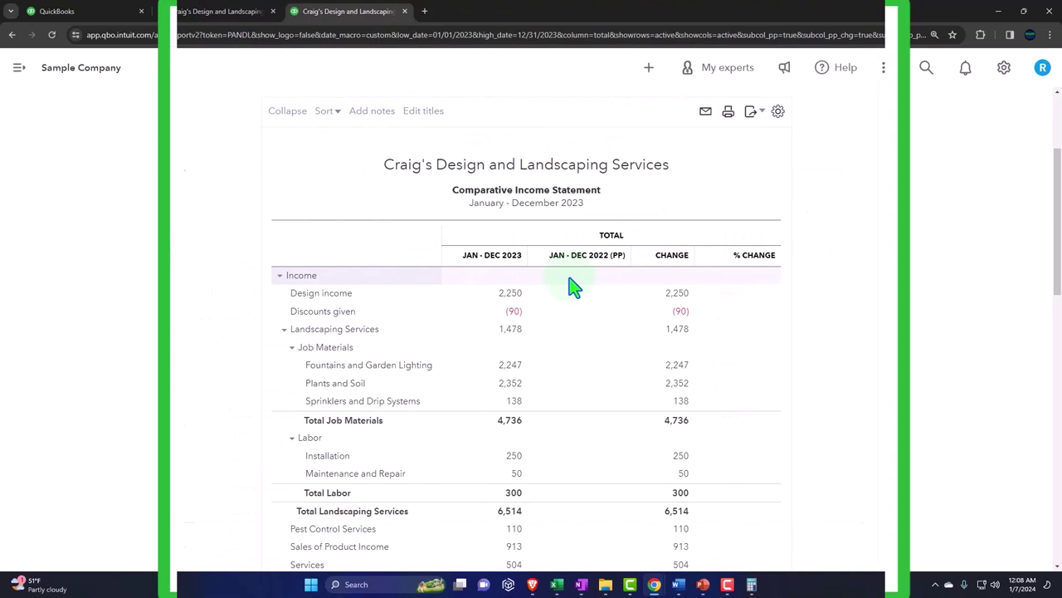
pyautogui.scroll(2, 569, 284)
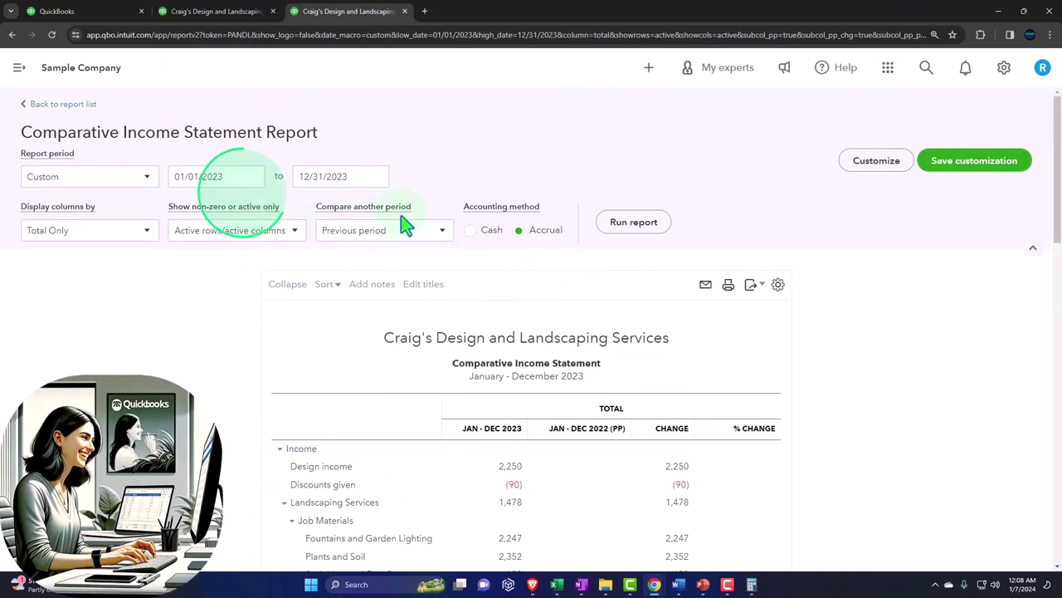
# Remove the Previous period comparison and rerun the report without comparison columns
pyautogui.click(444, 233)
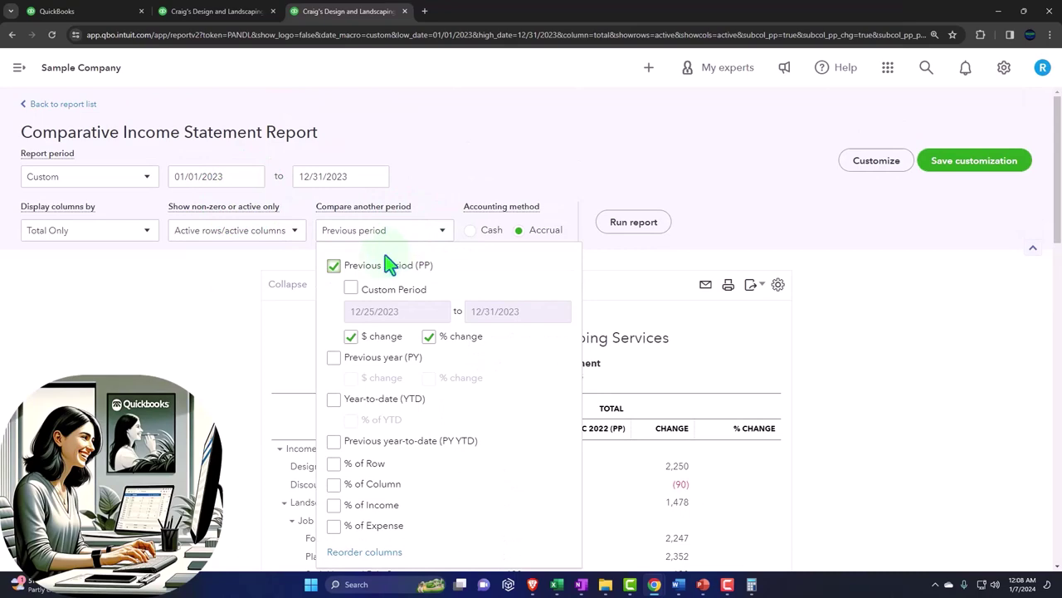
pyautogui.click(333, 265)
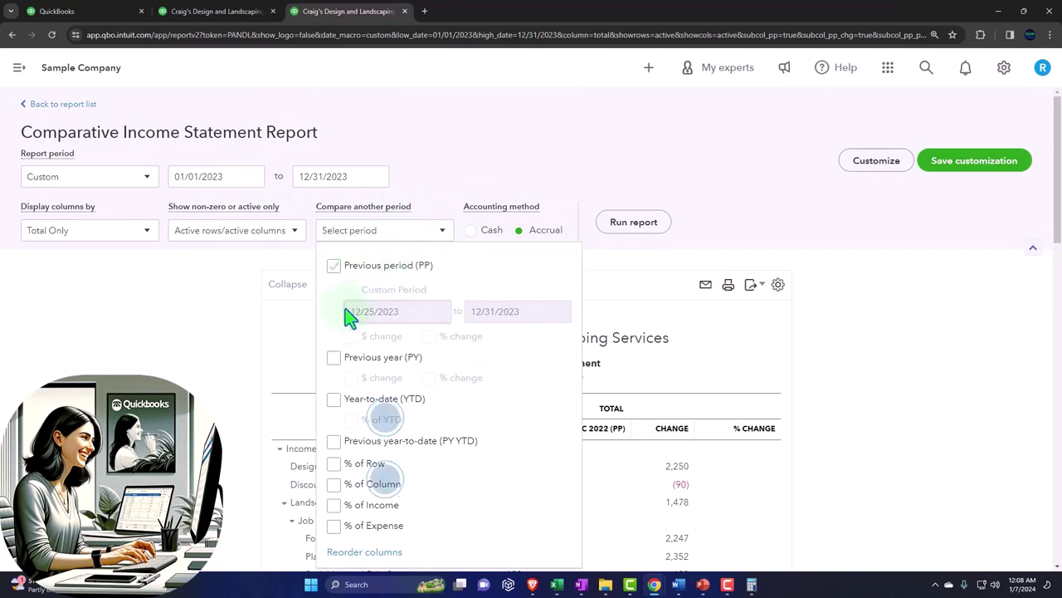
pyautogui.click(921, 287)
pyautogui.click(636, 230)
pyautogui.scroll(-3, 636, 236)
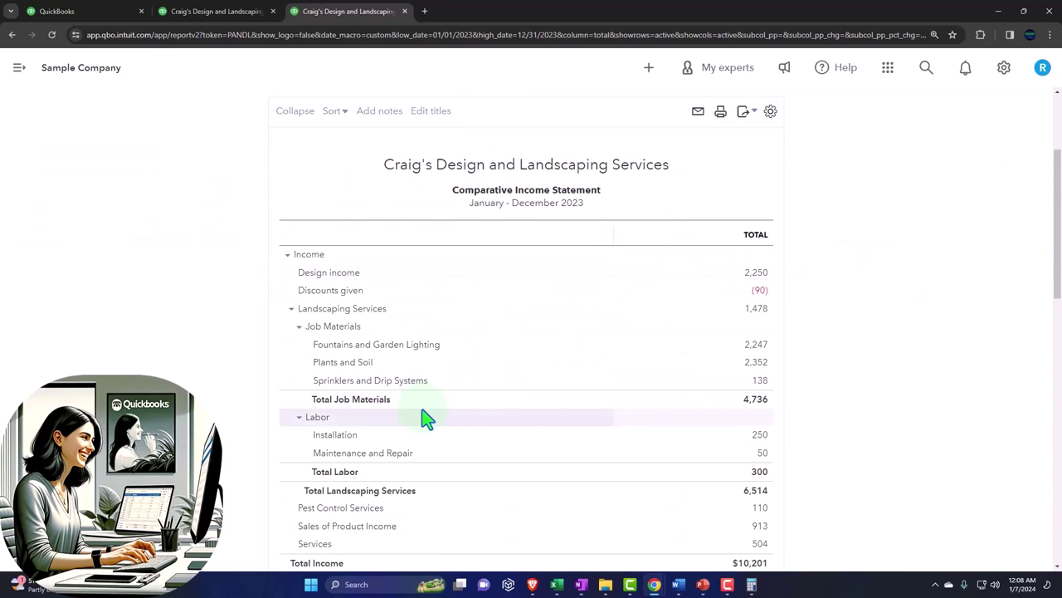
pyautogui.scroll(3, 425, 418)
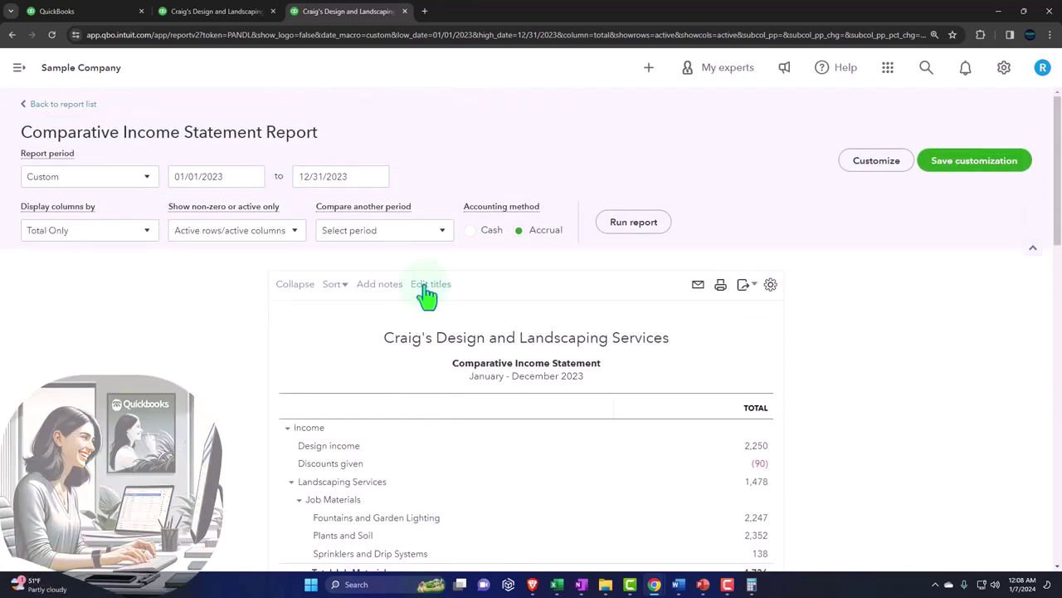
# Compare against Previous year (PY) with $ change and % change columns, then rerun
pyautogui.click(443, 236)
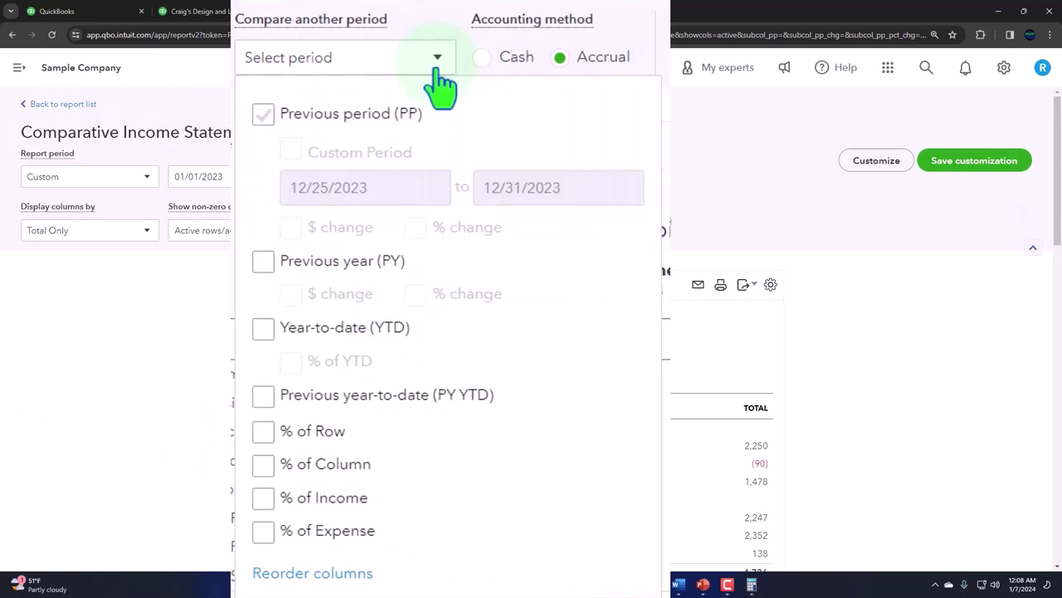
pyautogui.click(271, 265)
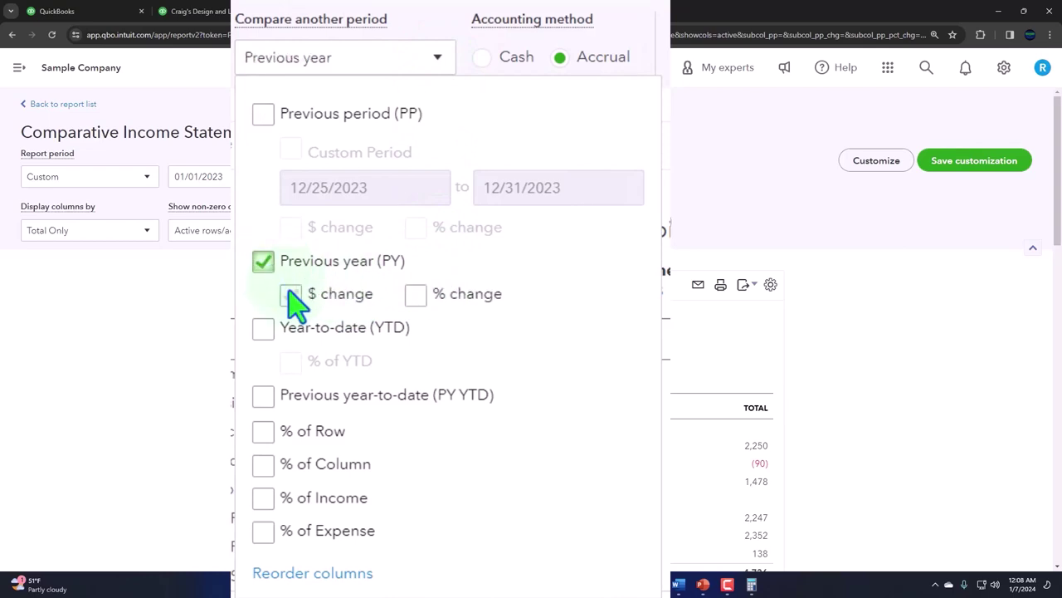
pyautogui.click(291, 294)
pyautogui.click(415, 295)
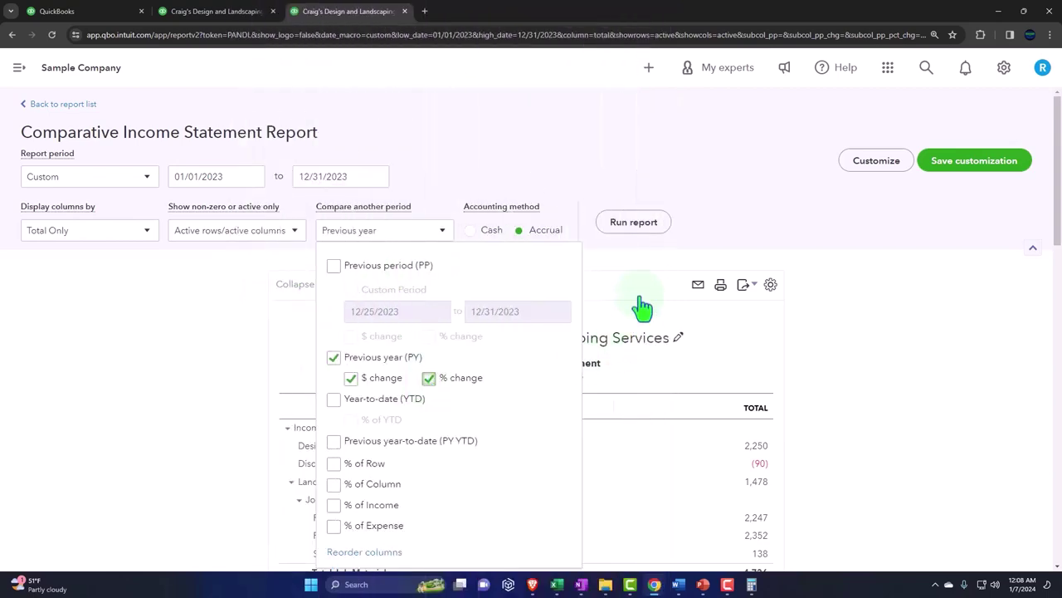
pyautogui.scroll(-2, 661, 228)
pyautogui.scroll(3, 661, 228)
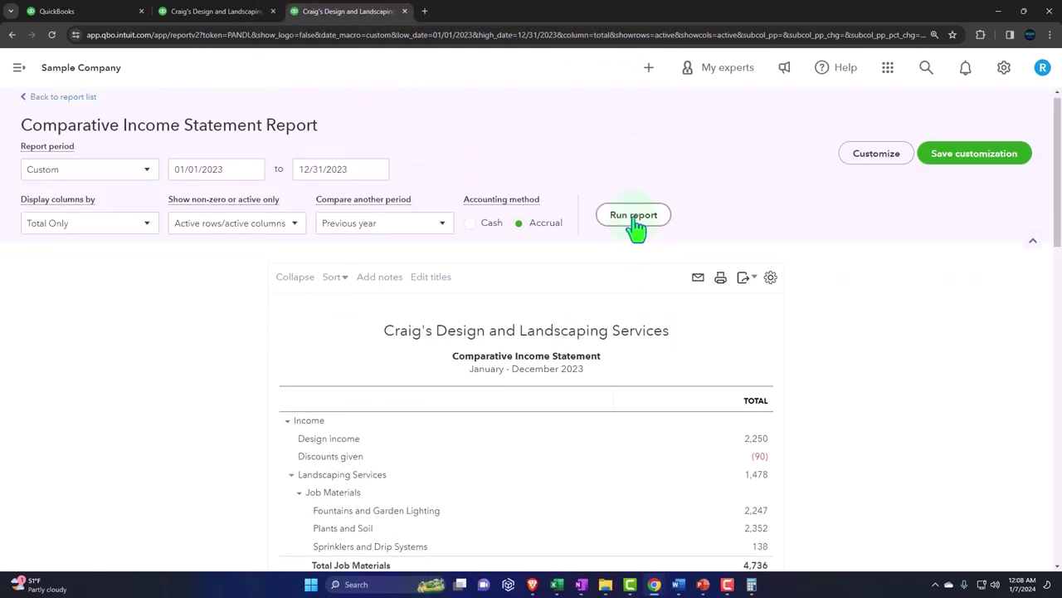
pyautogui.click(633, 217)
pyautogui.scroll(-3, 628, 220)
pyautogui.scroll(3, 506, 361)
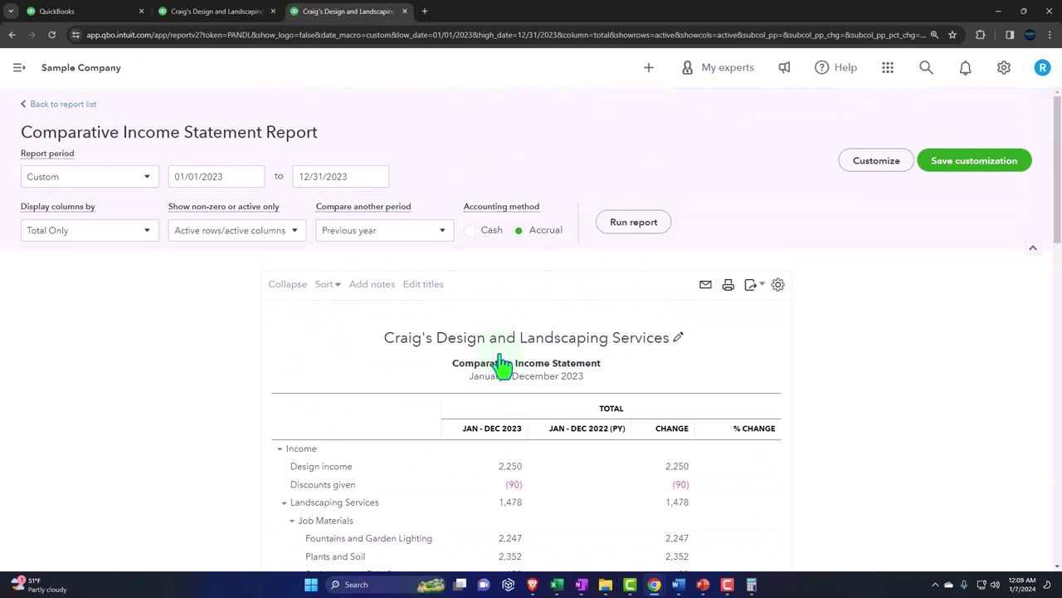
# Set the start date to 12/01/2023 and rerun, showing December 2023 against December 2022
pyautogui.click(238, 181)
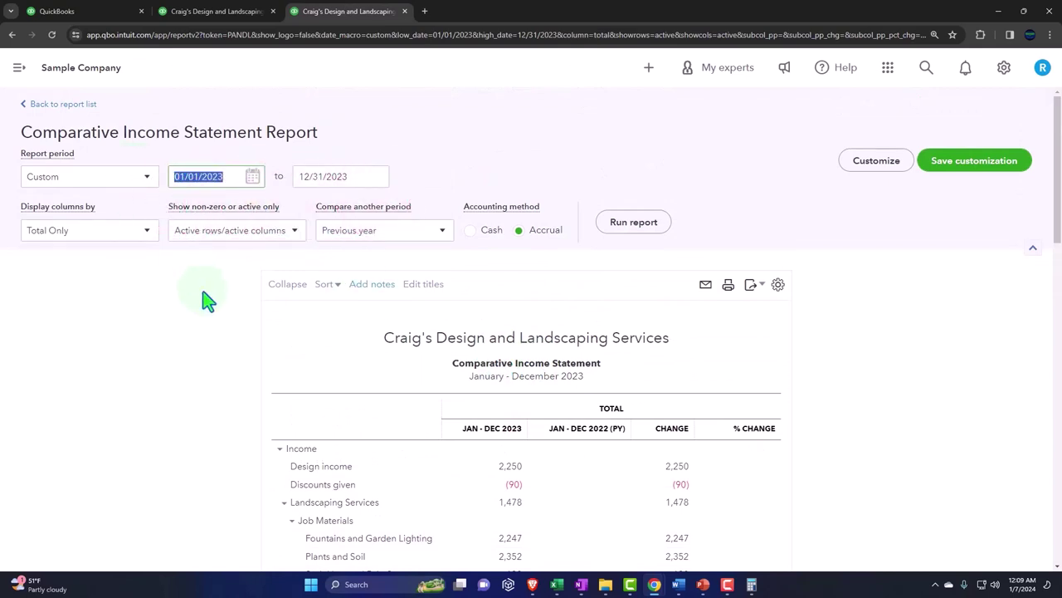
pyautogui.write('12/01/2023')
pyautogui.press('Tab')
pyautogui.click(647, 226)
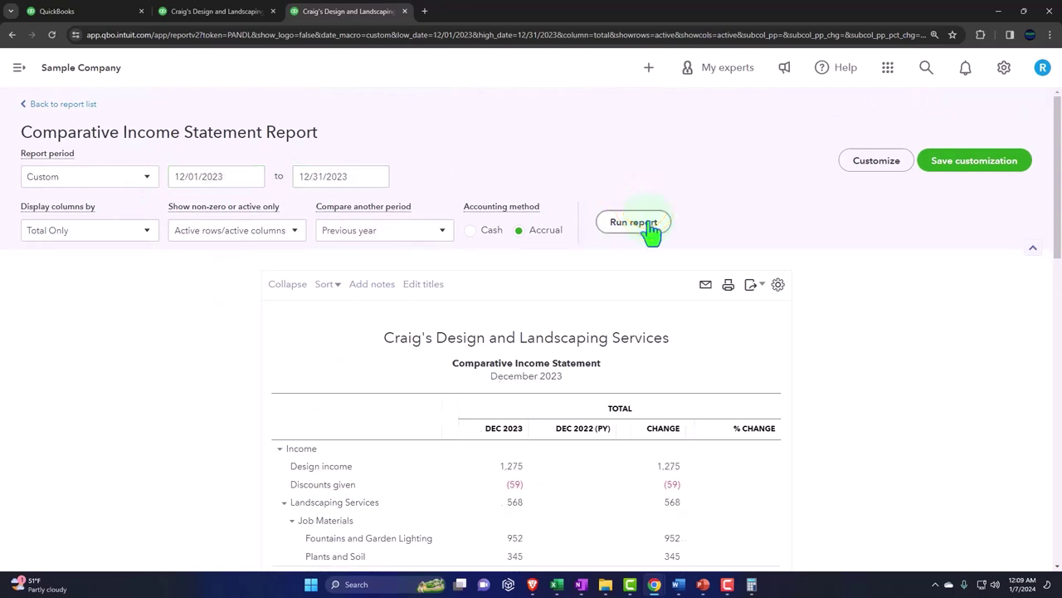
pyautogui.scroll(-3, 631, 307)
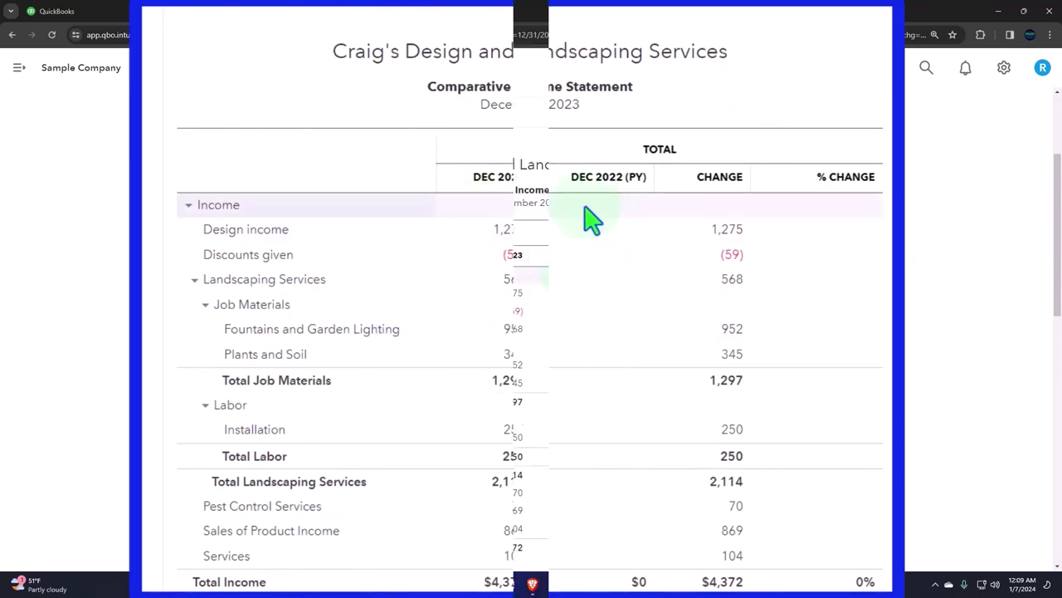
pyautogui.scroll(3, 571, 286)
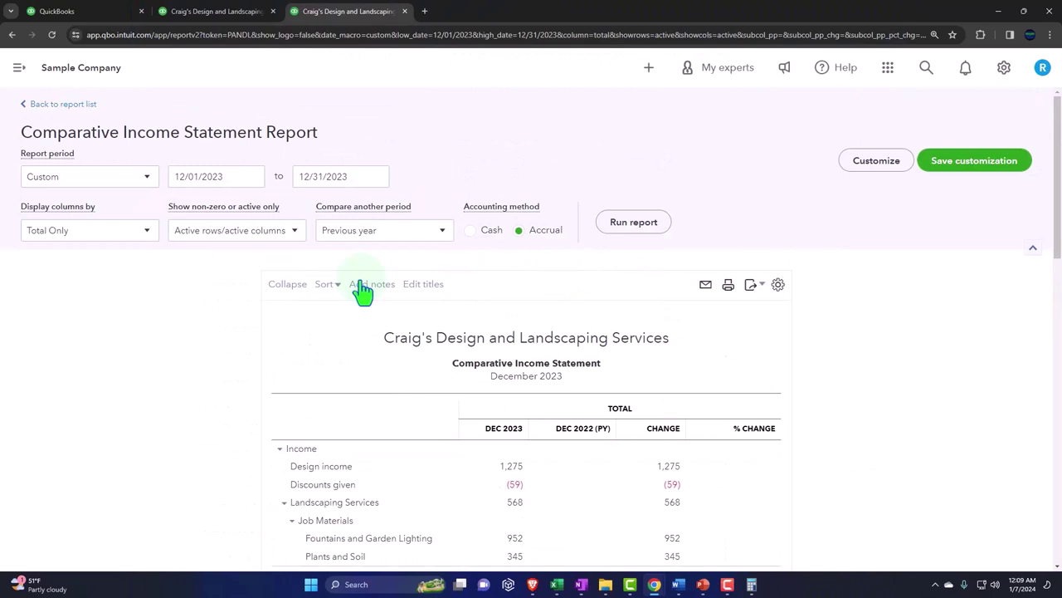
# Change the start date to 10/01/2023 and rerun for October–December 2023 versus 2022
pyautogui.click(238, 176)
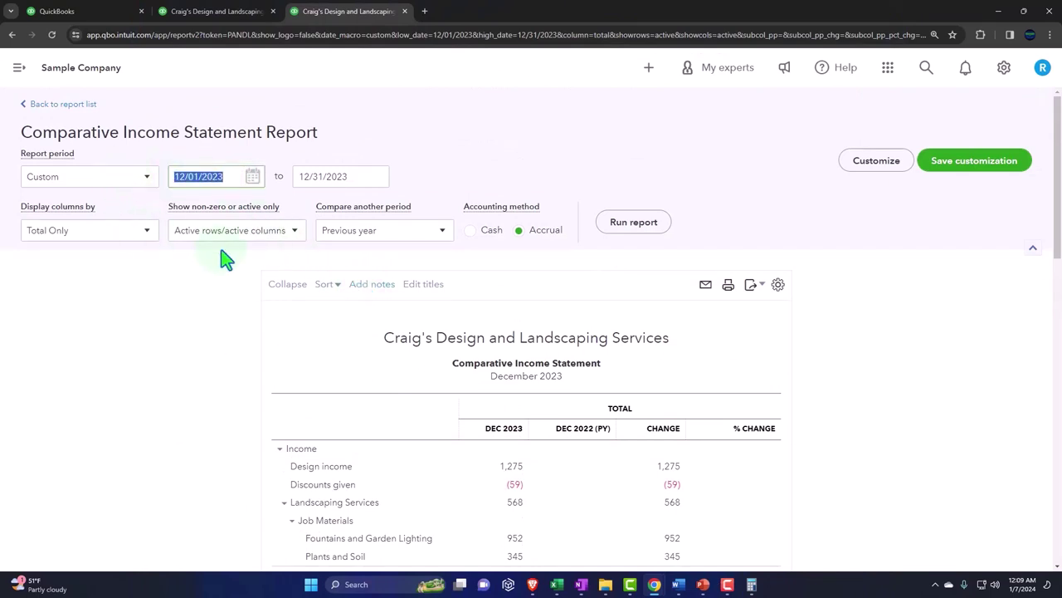
pyautogui.write('10')
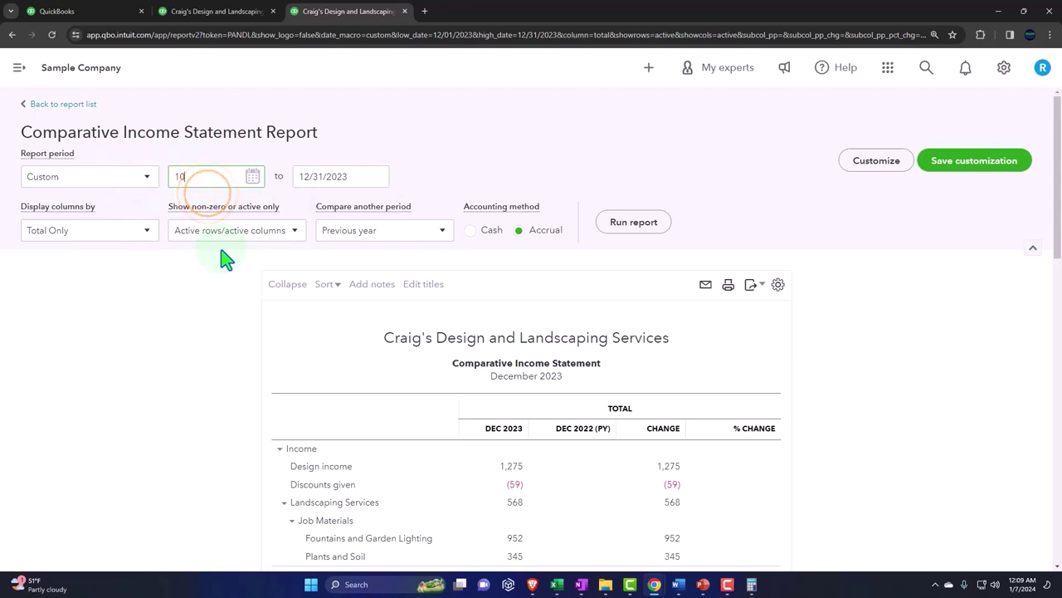
pyautogui.write('/01/2023')
pyautogui.press('Tab')
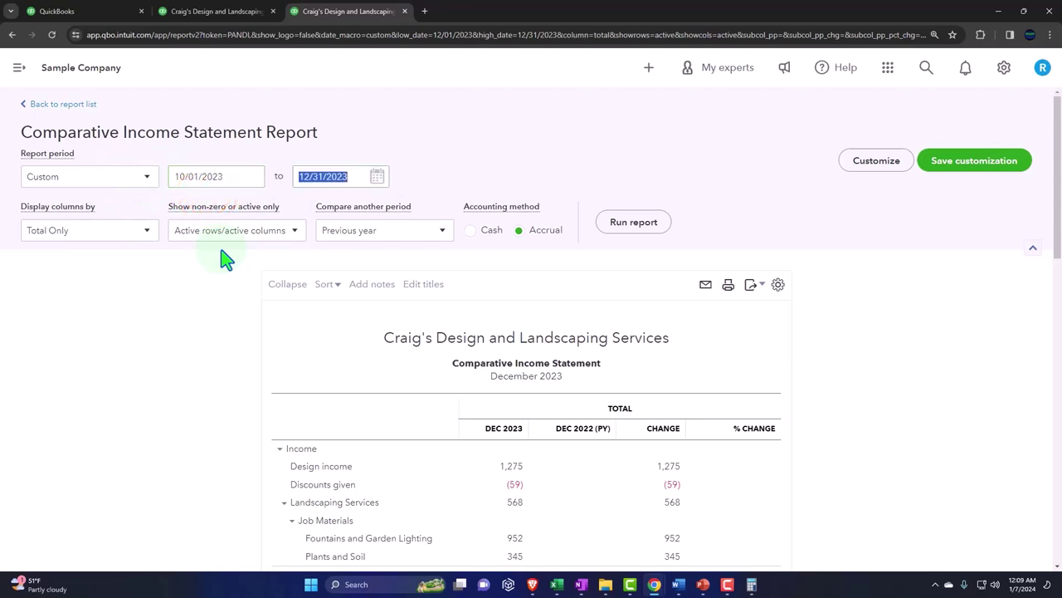
pyautogui.click(601, 229)
pyautogui.scroll(-2, 605, 239)
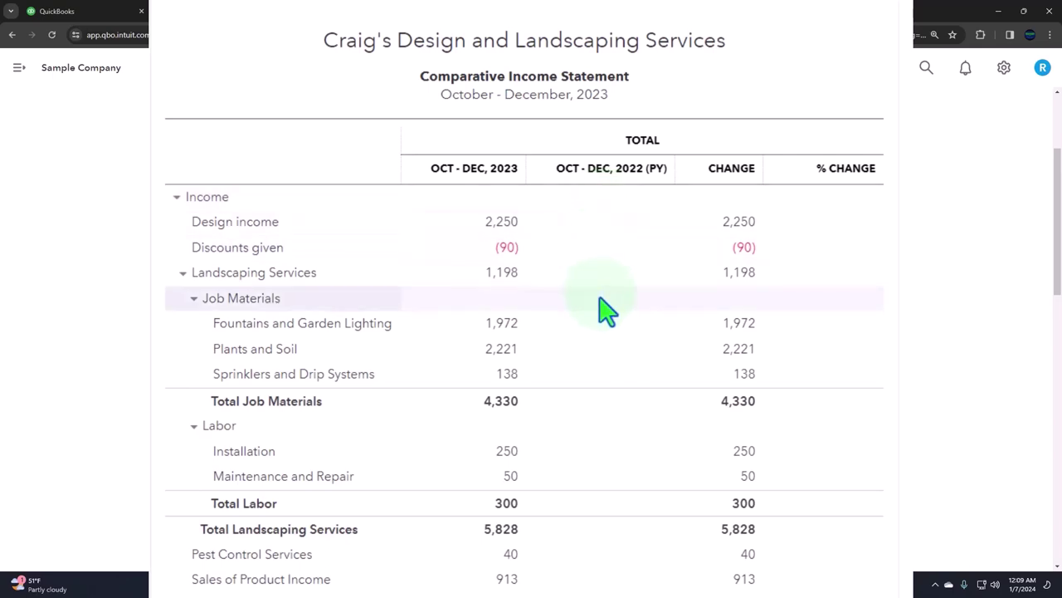
# Swap Previous year for Year-to-date (YTD) with a % of YTD column and rerun
pyautogui.scroll(3, 576, 355)
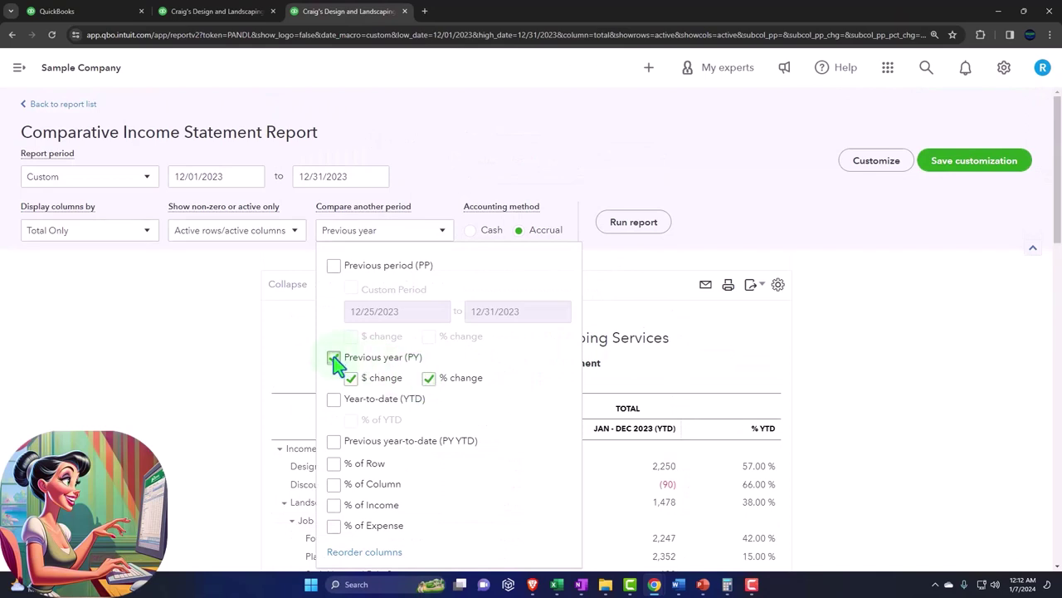
pyautogui.click(334, 357)
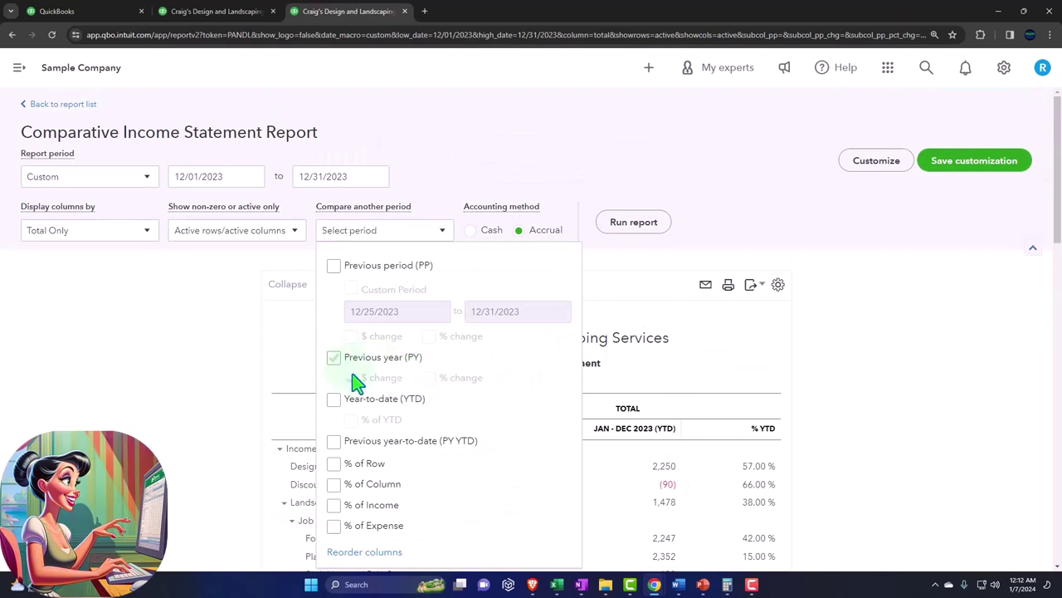
pyautogui.click(335, 400)
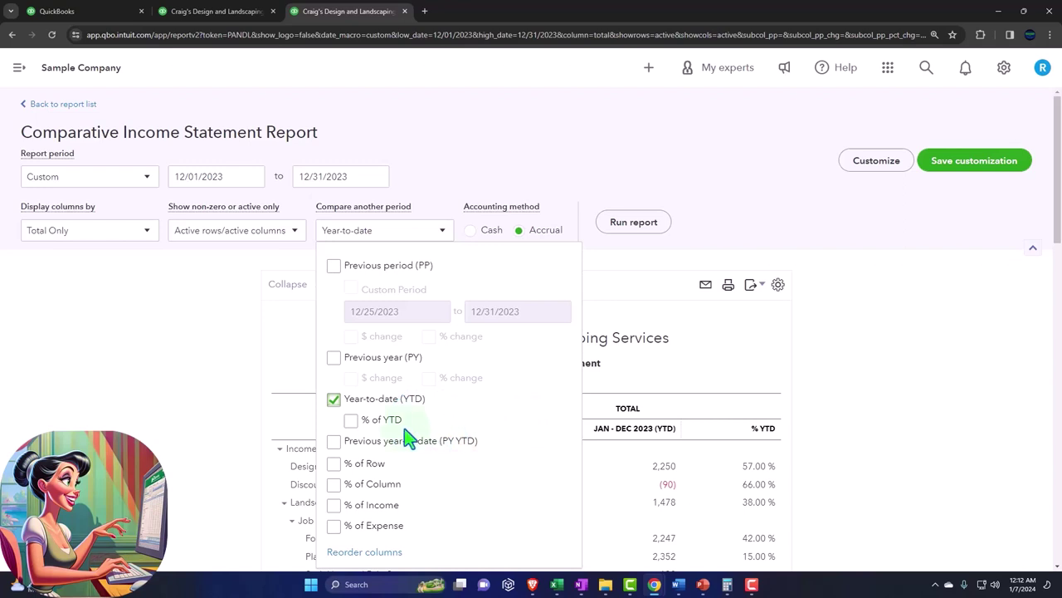
pyautogui.click(351, 421)
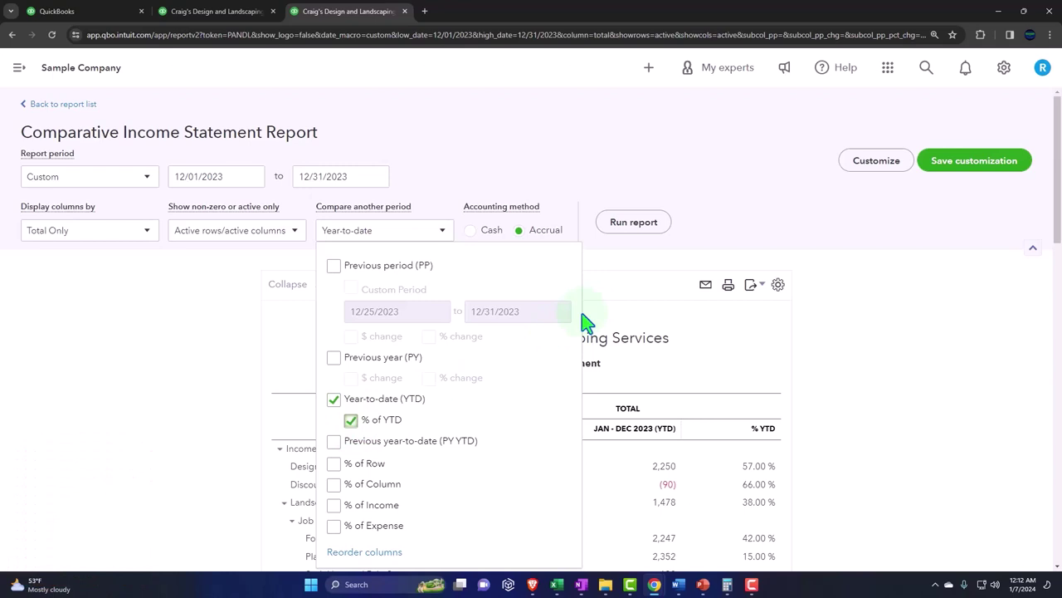
pyautogui.click(633, 222)
pyautogui.scroll(2, 711, 303)
pyautogui.click(633, 230)
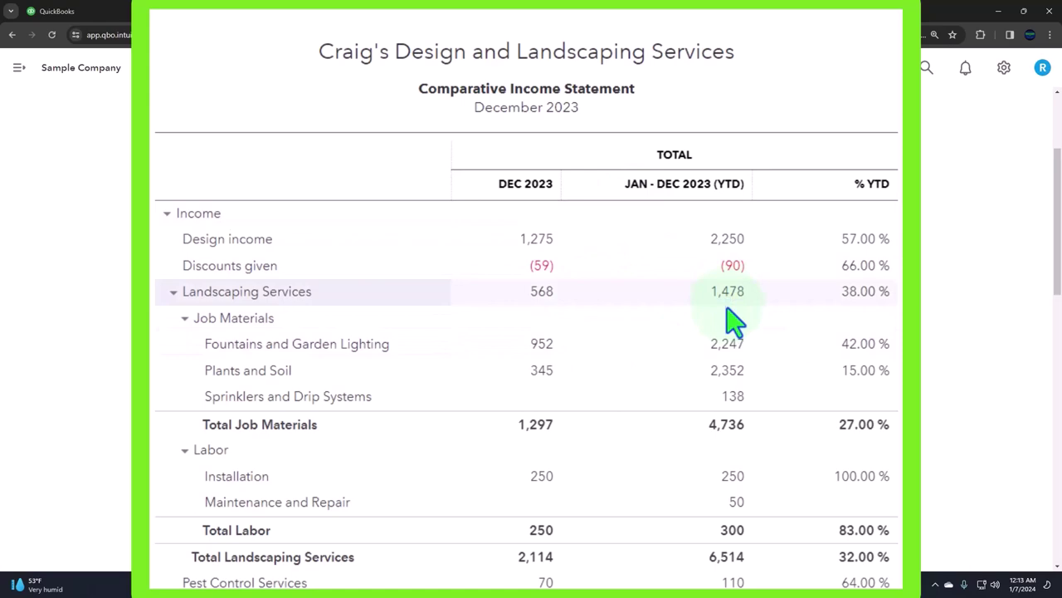
pyautogui.scroll(-1, 556, 375)
pyautogui.scroll(-12, 704, 398)
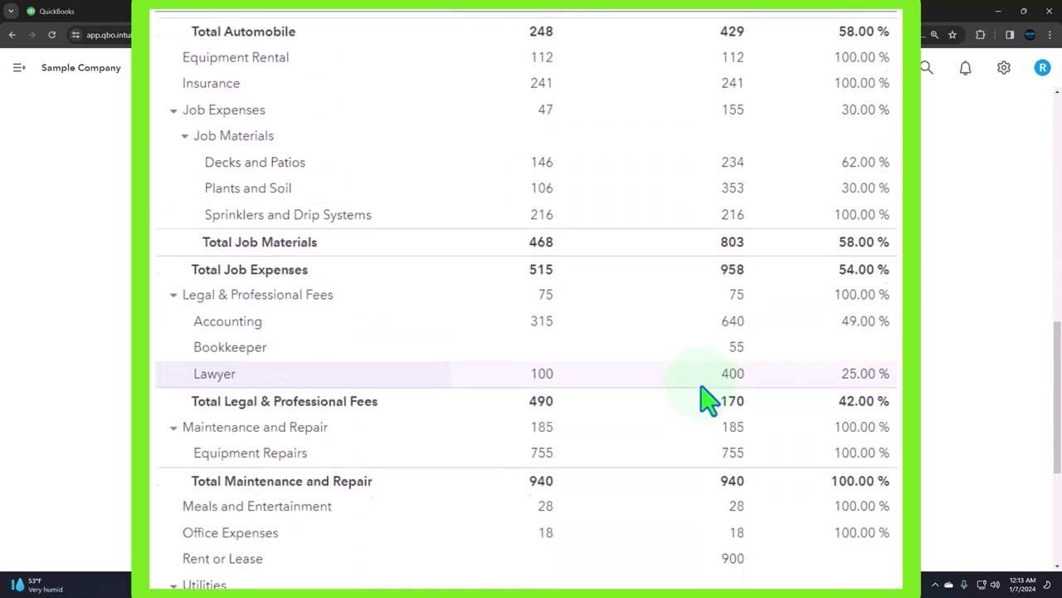
pyautogui.scroll(-3, 703, 398)
pyautogui.scroll(5, 706, 398)
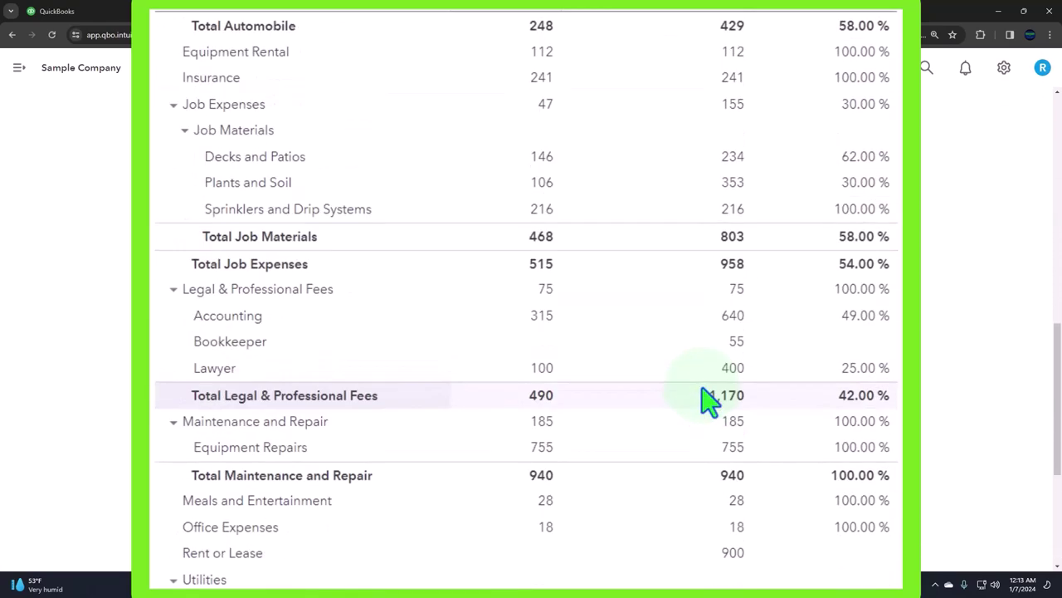
pyautogui.scroll(15, 653, 405)
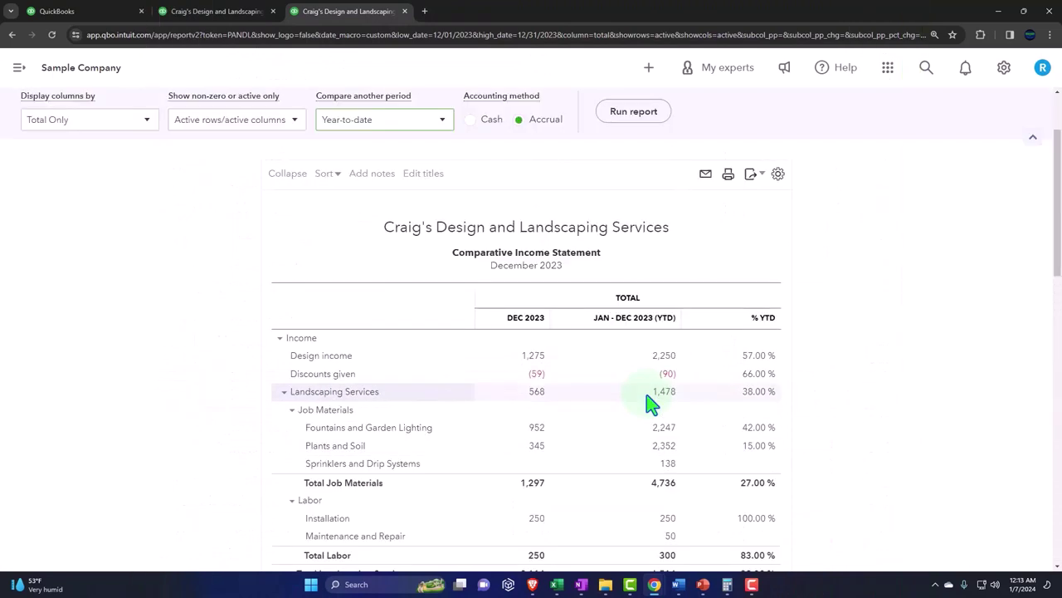
# Replace the Year-to-date comparison with Previous year-to-date (PY YTD) and rerun the report
pyautogui.scroll(3, 646, 427)
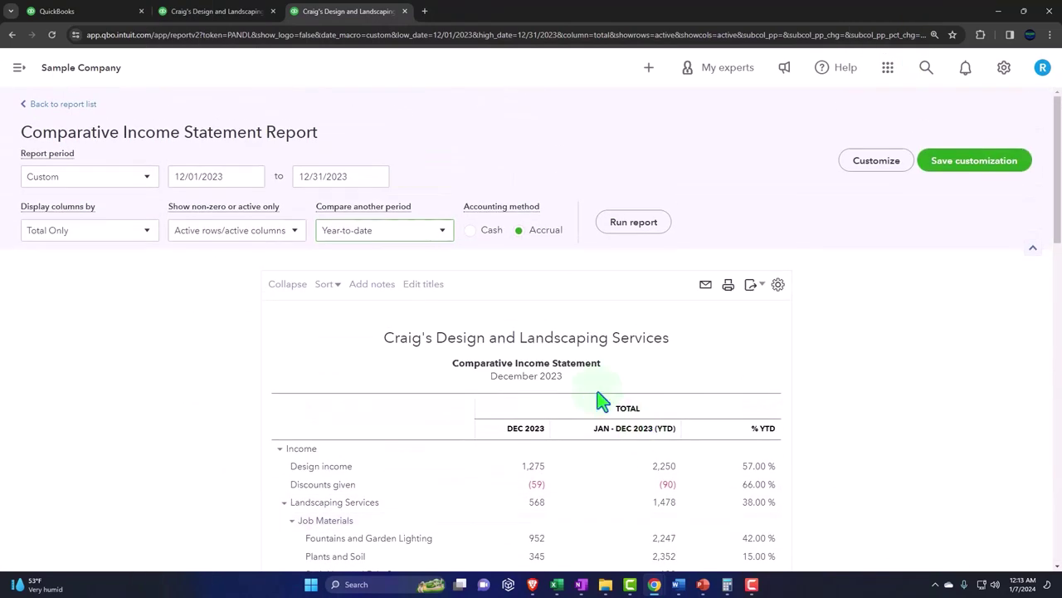
pyautogui.click(443, 235)
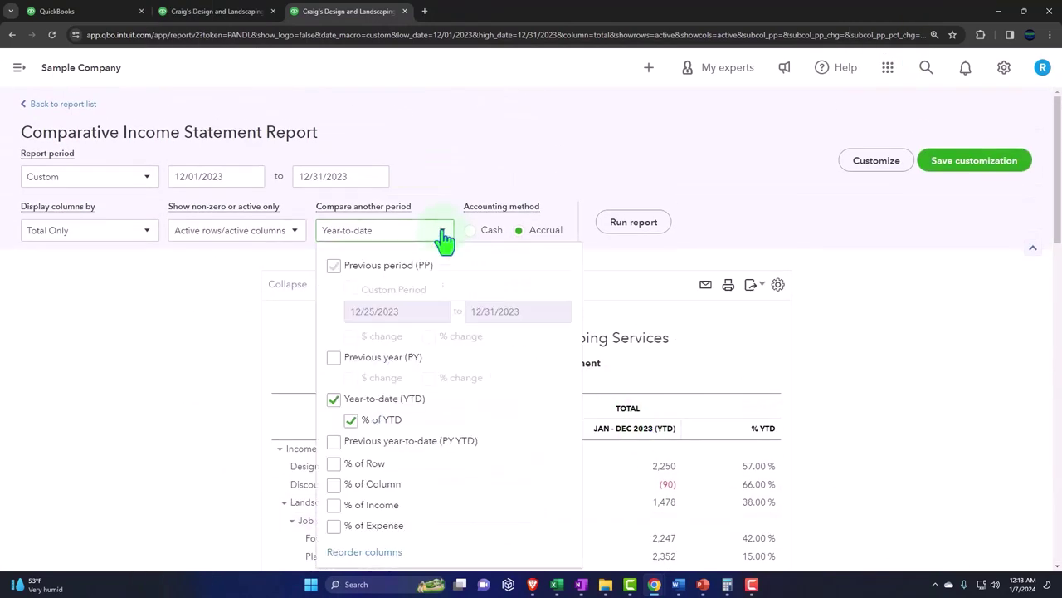
pyautogui.click(334, 399)
pyautogui.click(333, 441)
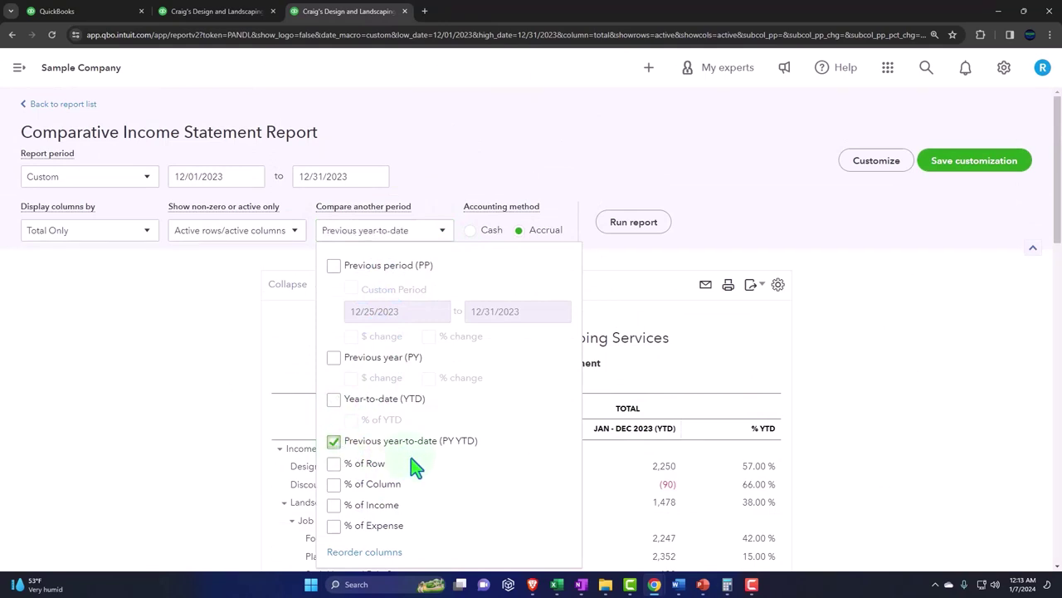
pyautogui.click(896, 438)
pyautogui.click(651, 228)
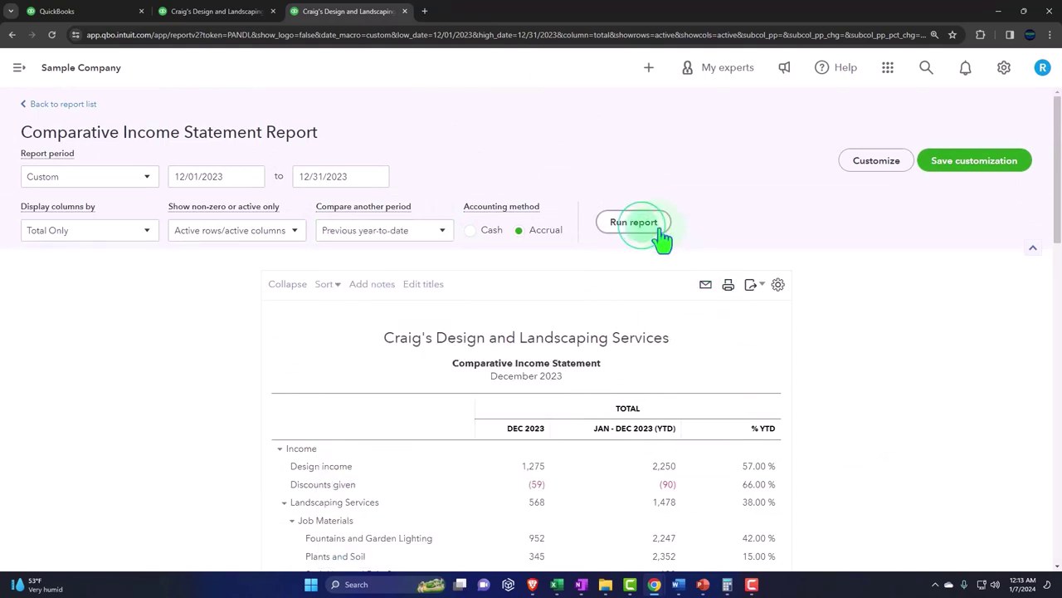
pyautogui.scroll(-2, 653, 229)
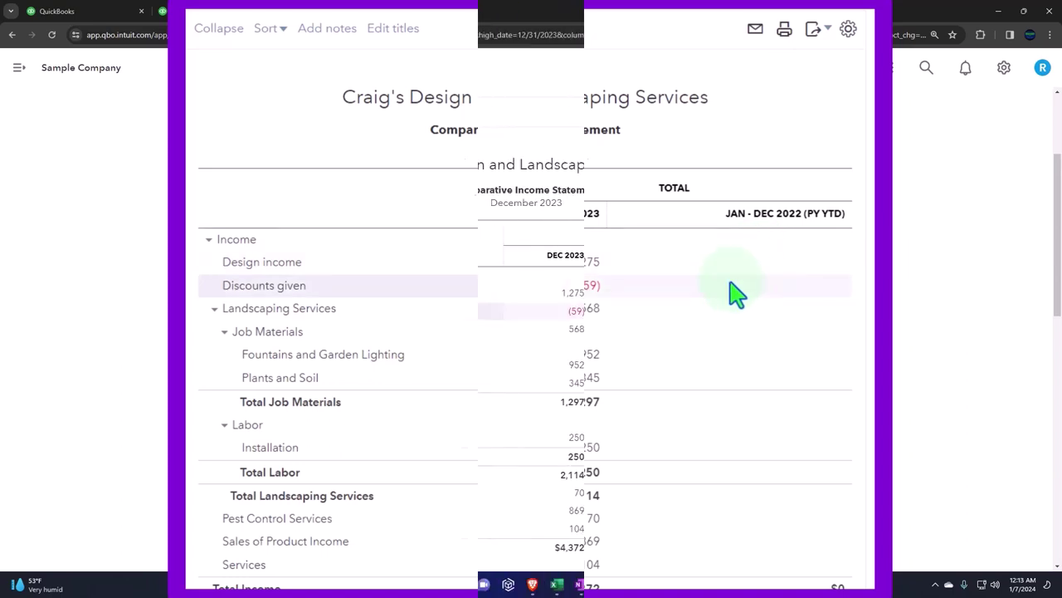
# Untick Previous year-to-date (PY YTD) and rerun, leaving only the December 2023 total column
pyautogui.scroll(3, 686, 315)
pyautogui.scroll(1, 689, 320)
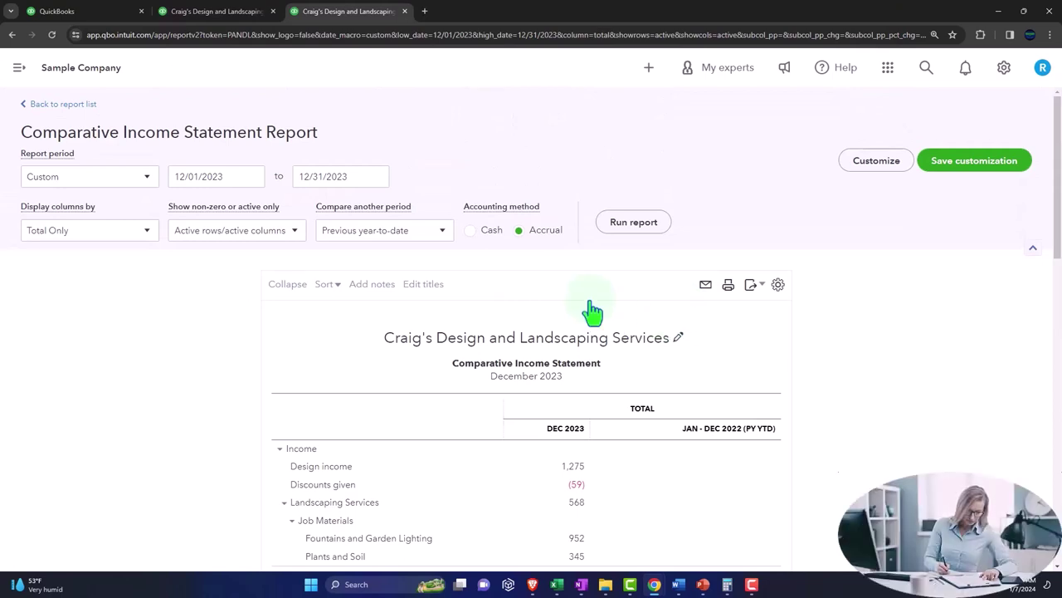
pyautogui.scroll(-3, 531, 282)
pyautogui.scroll(3, 539, 279)
pyautogui.click(443, 229)
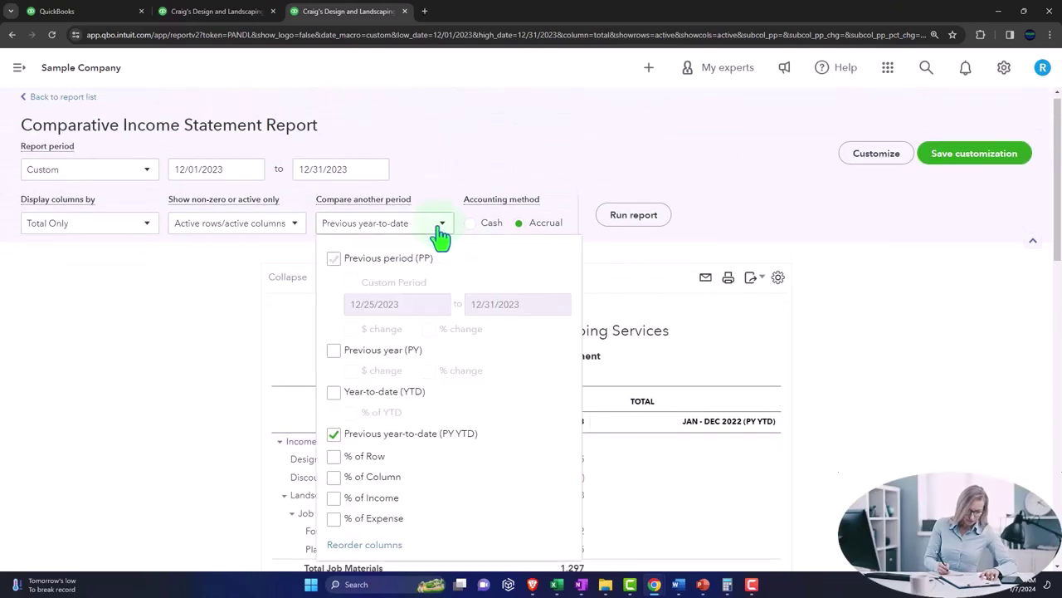
pyautogui.click(375, 475)
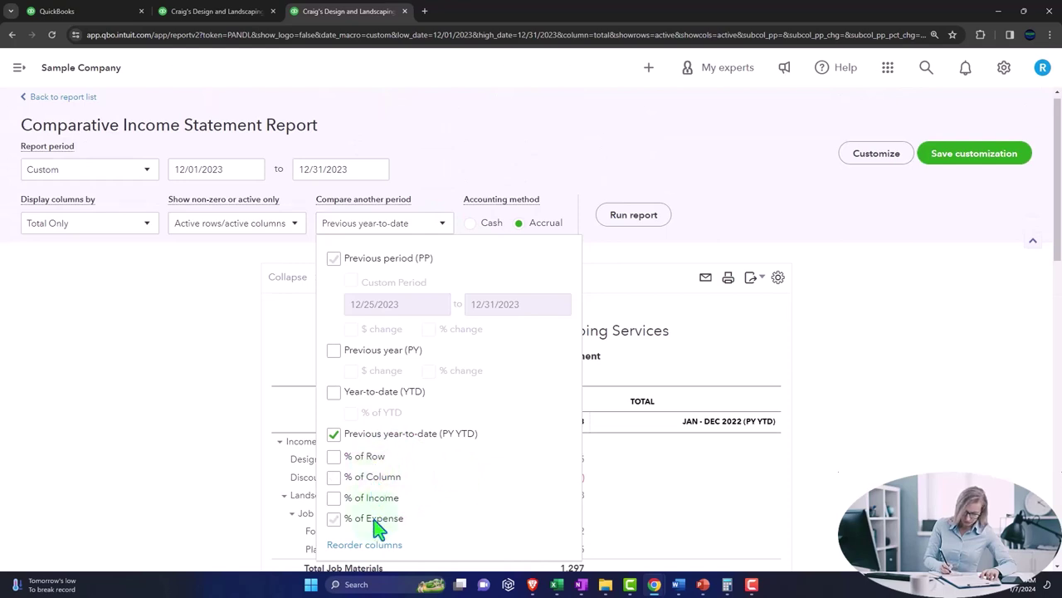
pyautogui.click(334, 434)
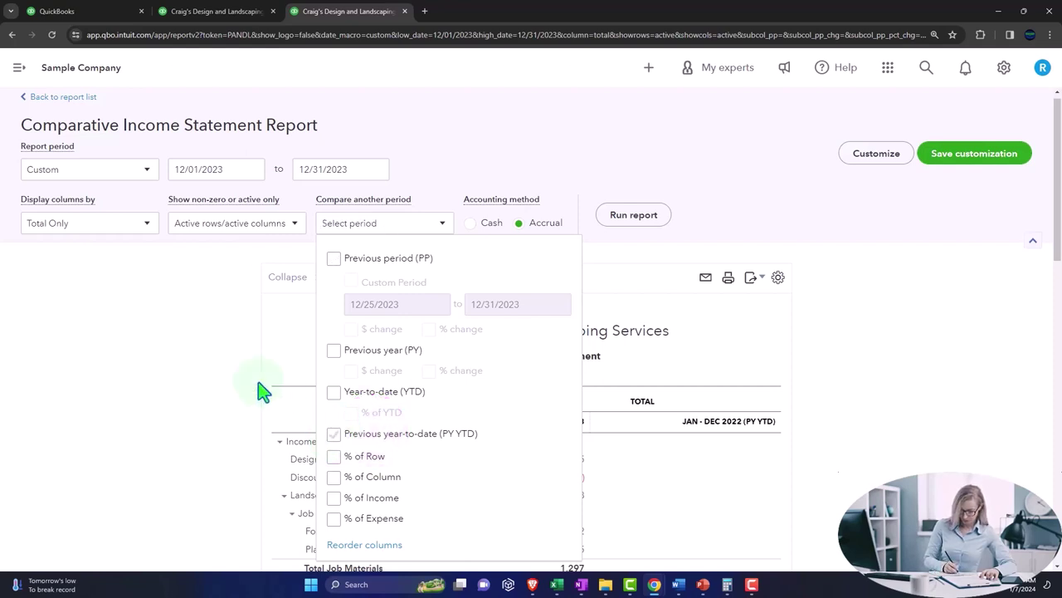
pyautogui.click(183, 351)
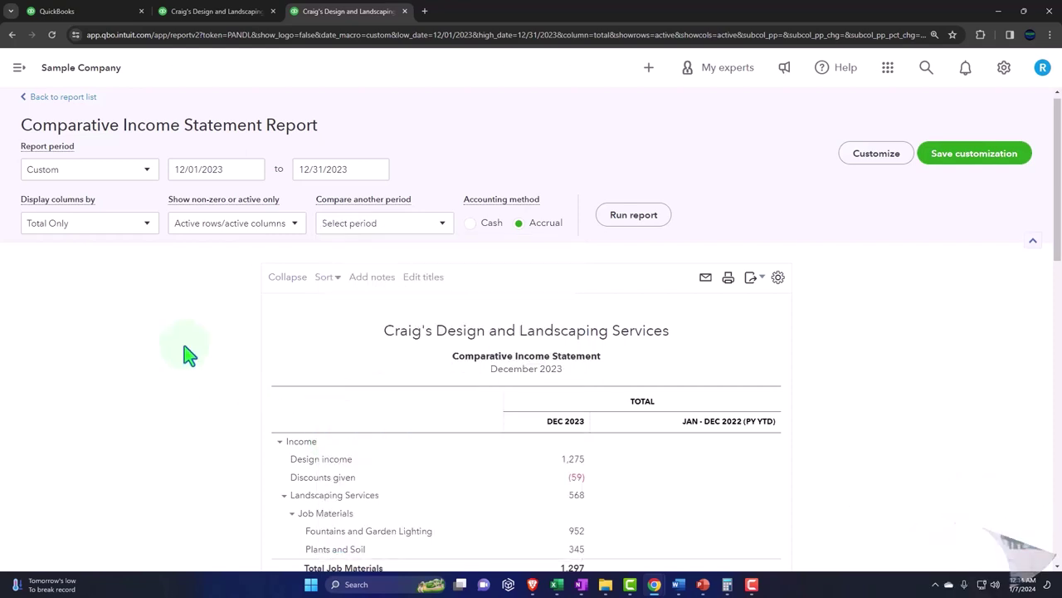
pyautogui.click(437, 224)
pyautogui.click(438, 226)
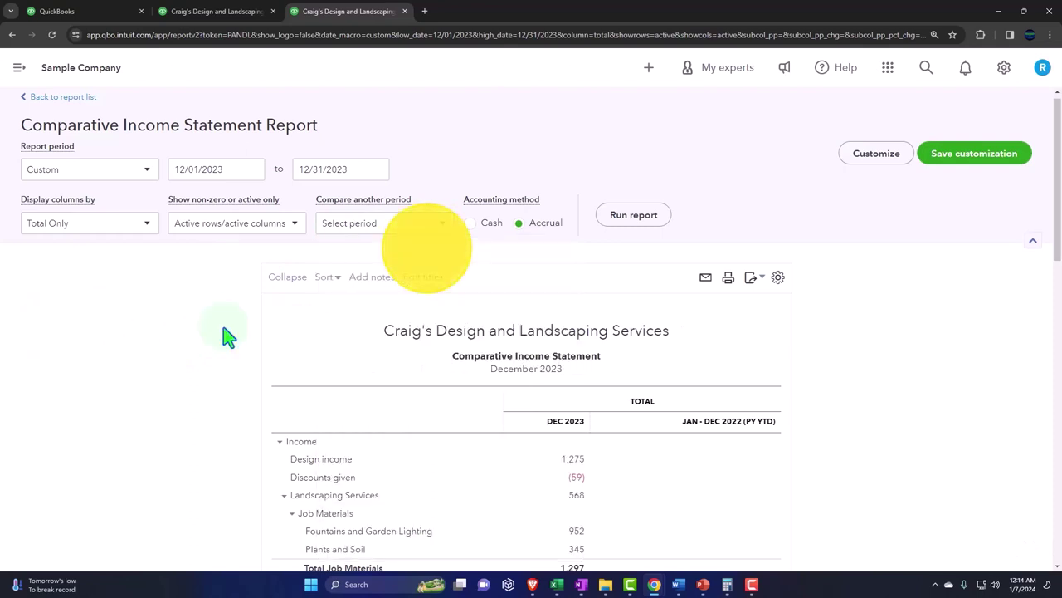
pyautogui.click(626, 217)
pyautogui.scroll(-2, 575, 297)
pyautogui.scroll(2, 301, 396)
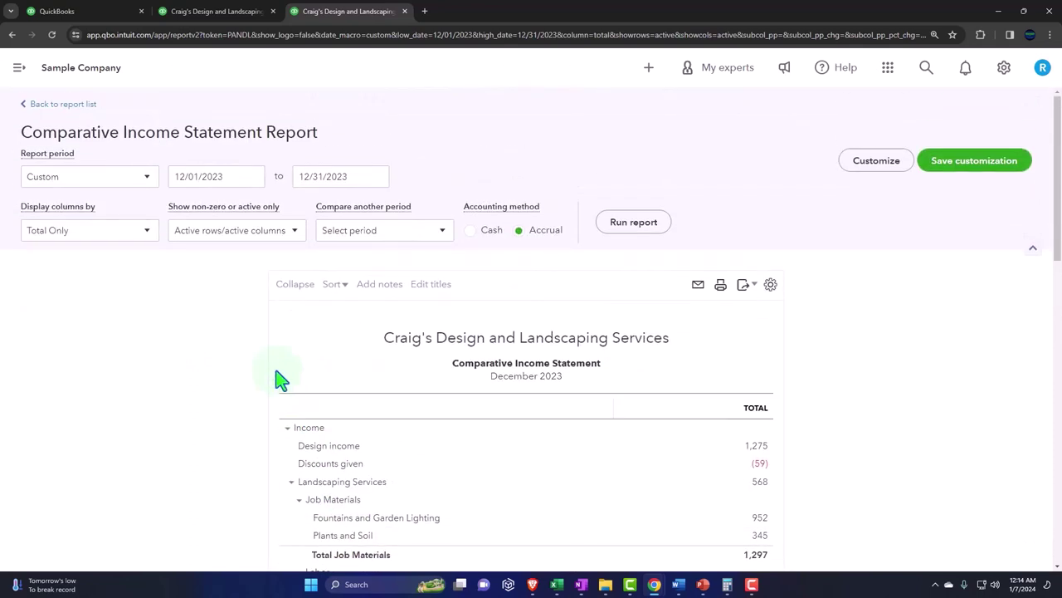
# Keep Display columns by at Total Only and bring up the Compare another period choices
pyautogui.click(148, 234)
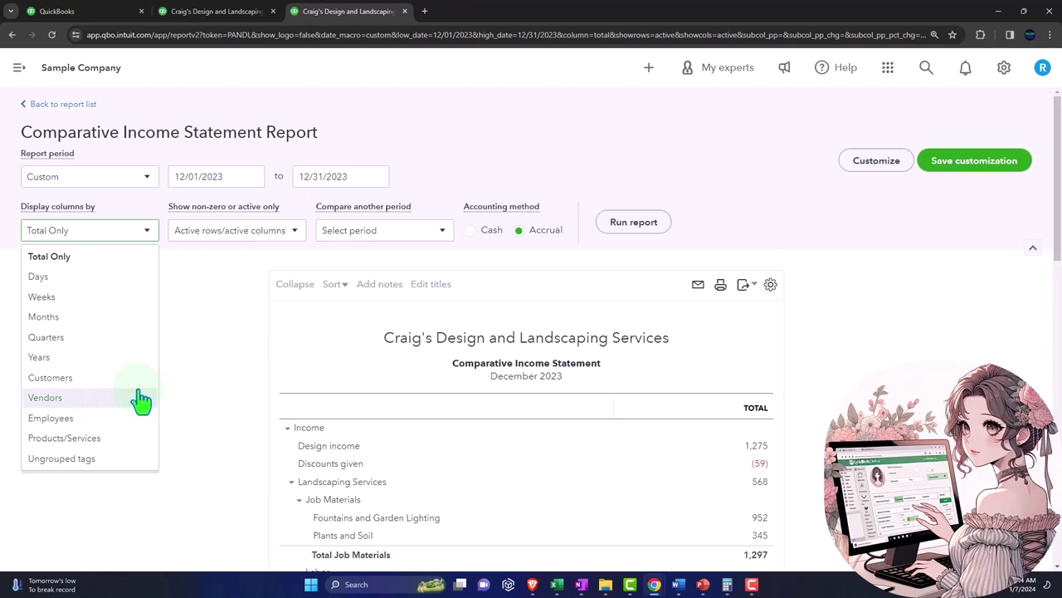
pyautogui.click(220, 330)
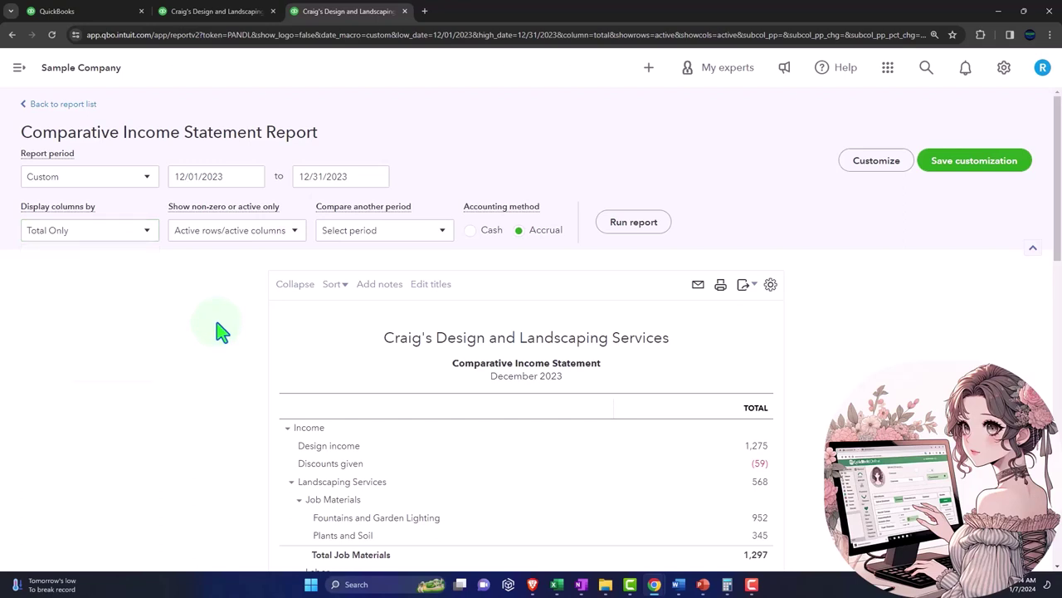
pyautogui.click(442, 238)
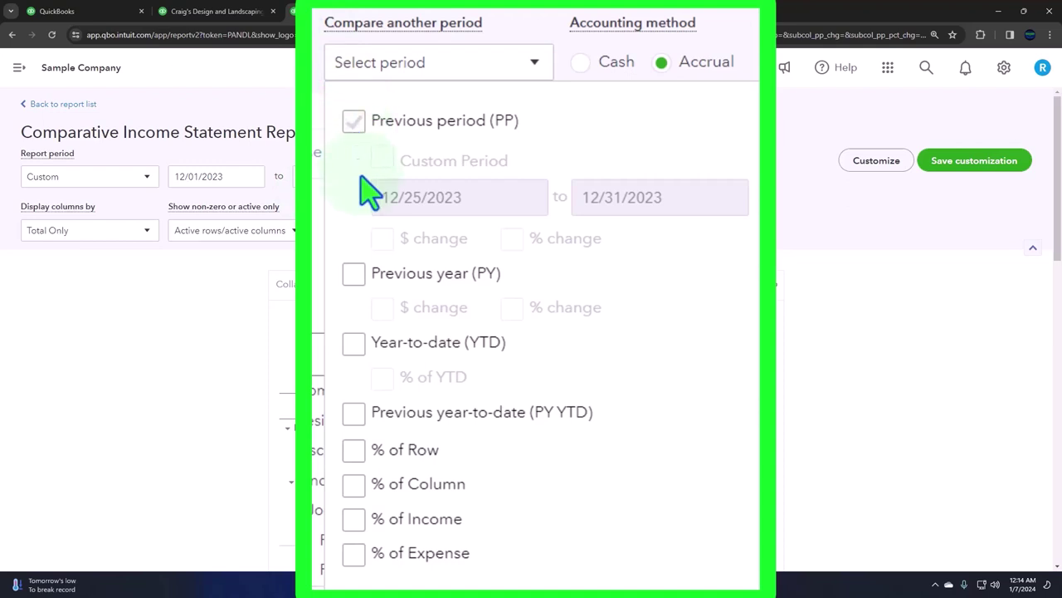
# Try the previous year, year-to-date and previous year-to-date comparisons, keeping only Previous period checked
pyautogui.click(364, 277)
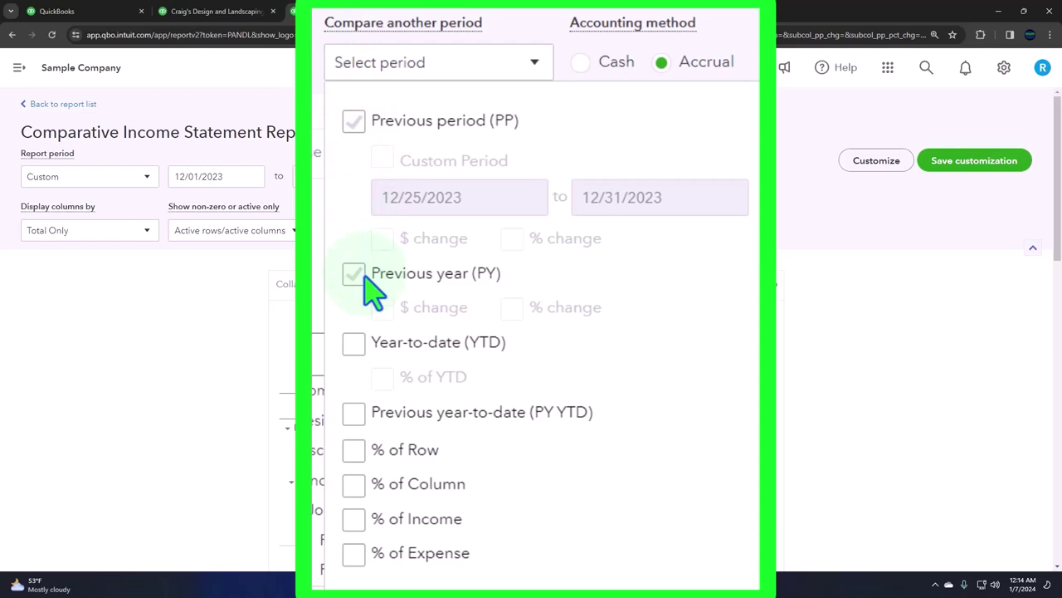
pyautogui.click(365, 279)
pyautogui.click(355, 345)
pyautogui.click(354, 344)
pyautogui.click(354, 413)
pyautogui.click(355, 413)
pyautogui.click(355, 125)
pyautogui.click(355, 276)
pyautogui.click(355, 277)
# Set the previous period to custom 11/01/2023–11/30/2023 and add $ change and % change columns
pyautogui.click(357, 124)
pyautogui.click(440, 197)
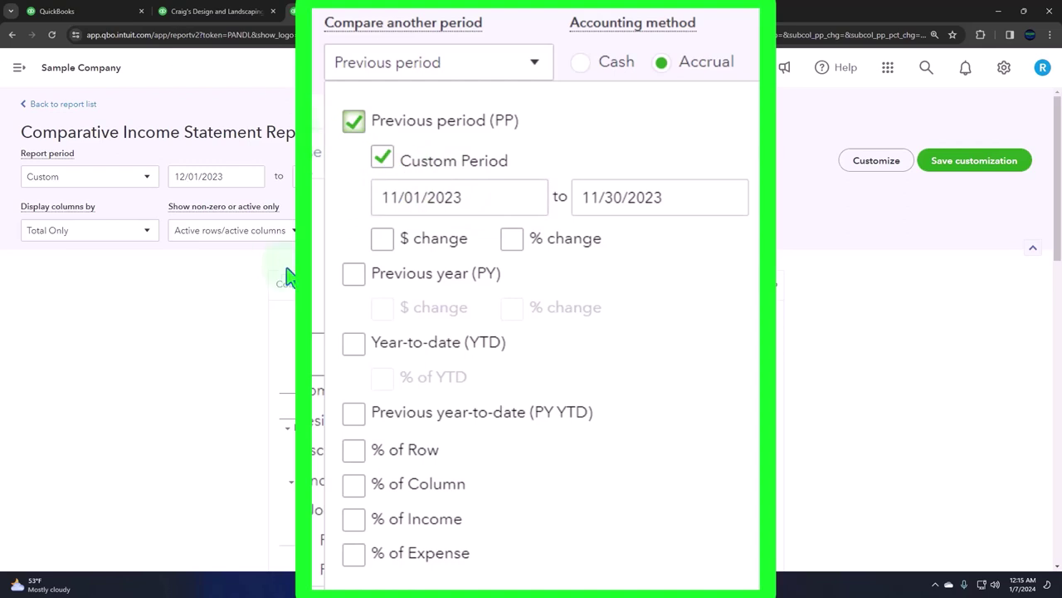
pyautogui.click(382, 238)
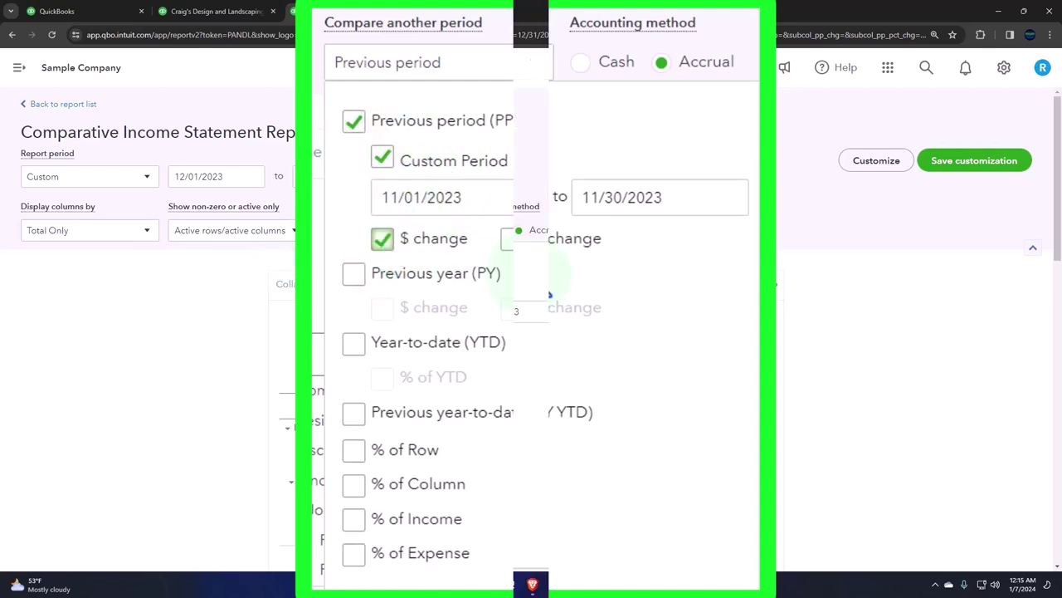
pyautogui.click(513, 239)
# Rerun the report to show DEC 2023 beside NOV 2023 (PP) with change columns
pyautogui.click(849, 303)
pyautogui.click(634, 223)
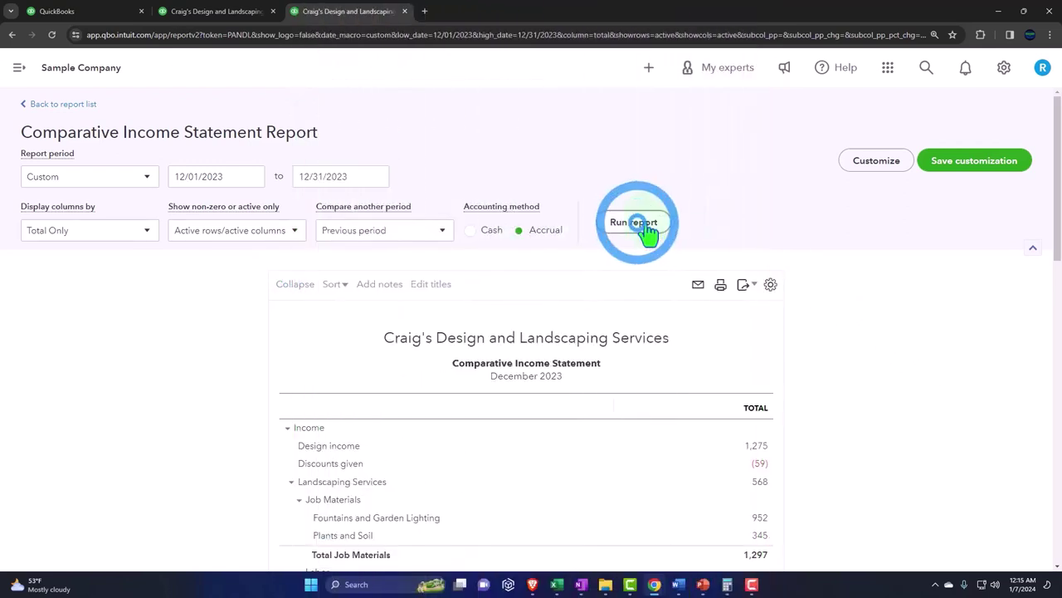
pyautogui.scroll(-3, 644, 233)
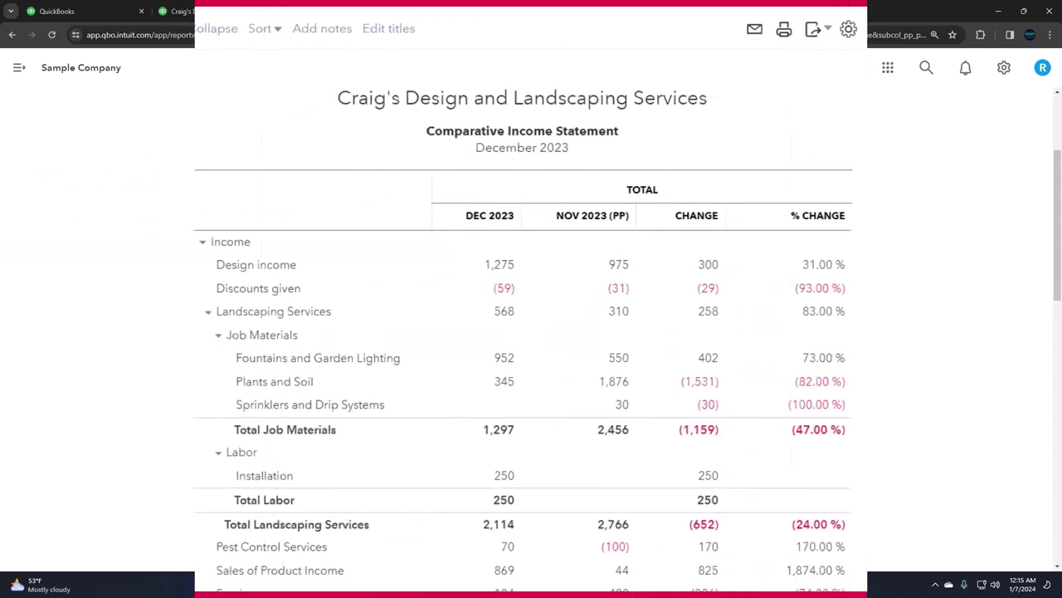